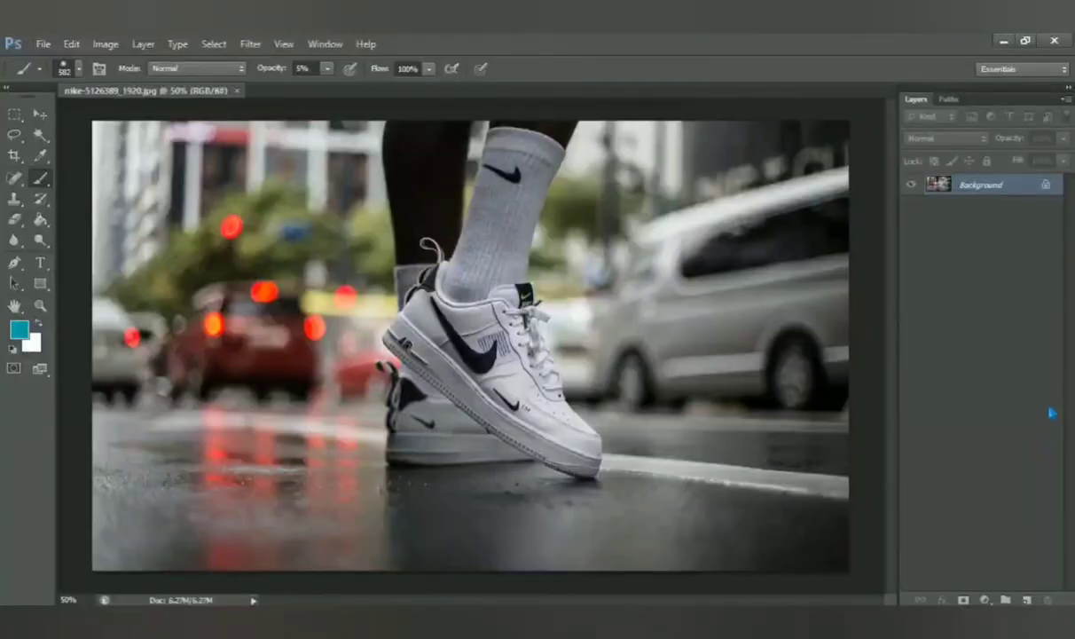
# Bring up the adjustment layer menu over the unedited nike-5126389_1920.jpg Background layer.
pyautogui.click(984, 600)
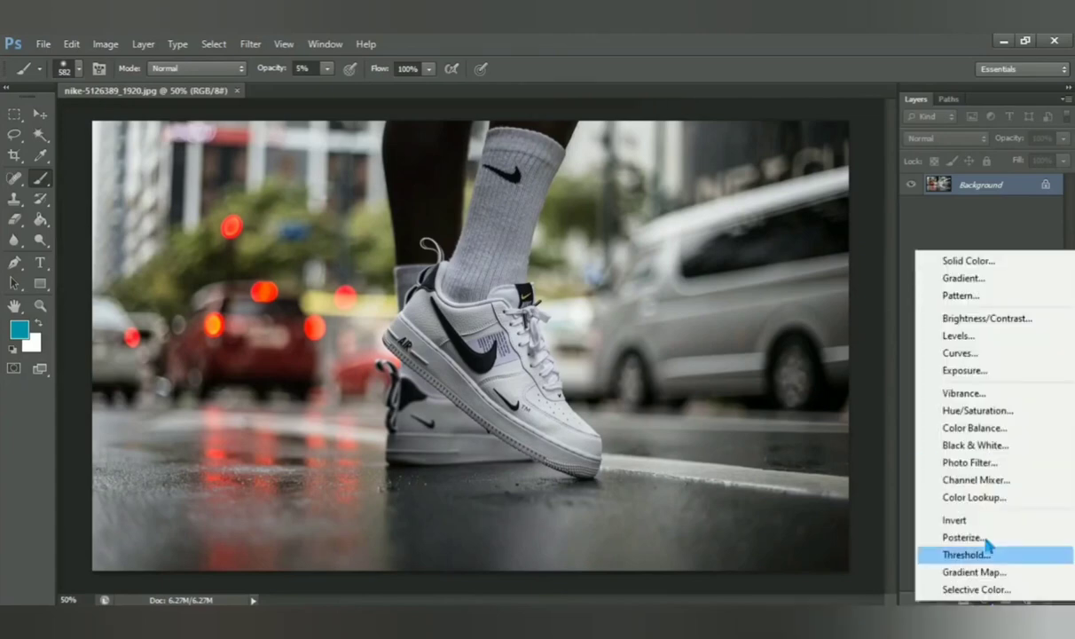
# Add a Brightness/Contrast layer with brightness -123 and contrast 36.
pyautogui.click(1062, 325)
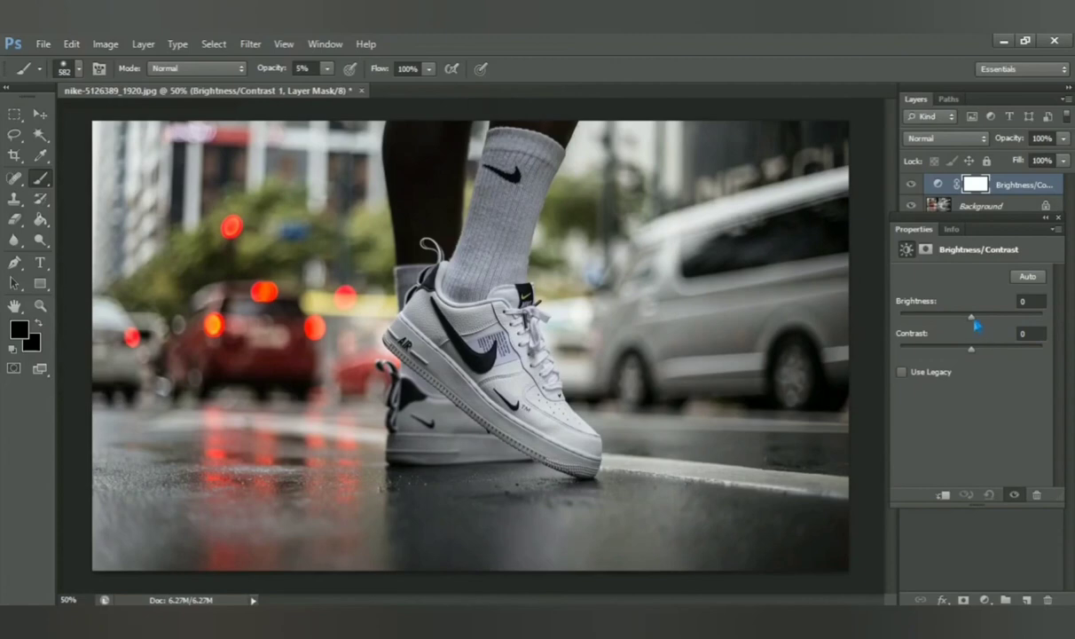
pyautogui.moveTo(972, 318)
pyautogui.mouseDown()
pyautogui.moveTo(919, 319)
pyautogui.moveTo(916, 331)
pyautogui.mouseUp()
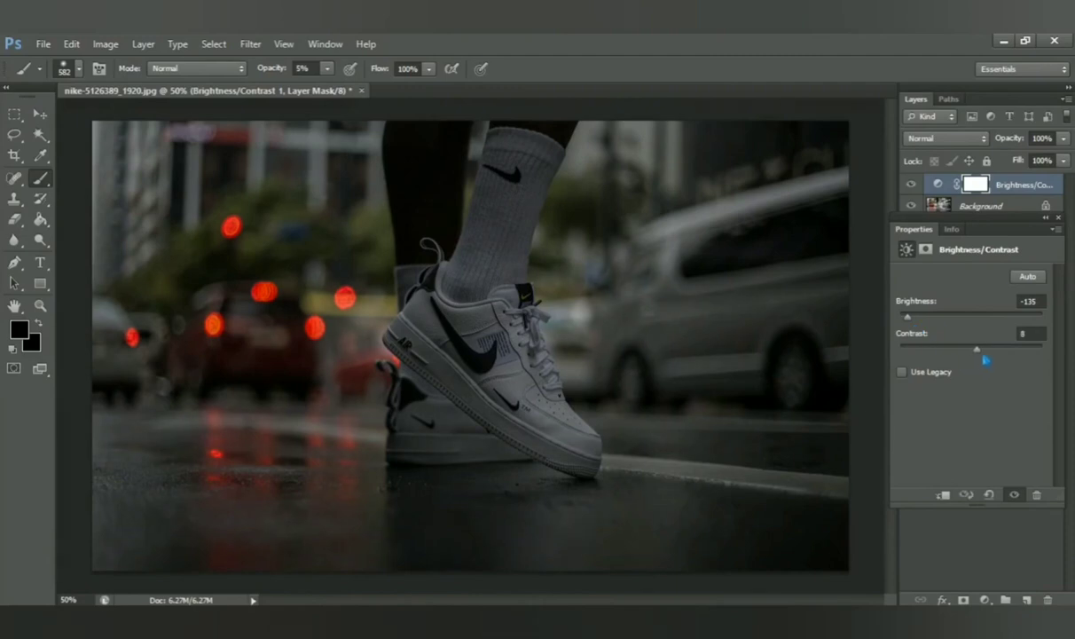
pyautogui.moveTo(985, 359); pyautogui.dragTo(997, 362)
pyautogui.moveTo(1006, 363); pyautogui.dragTo(1005, 364)
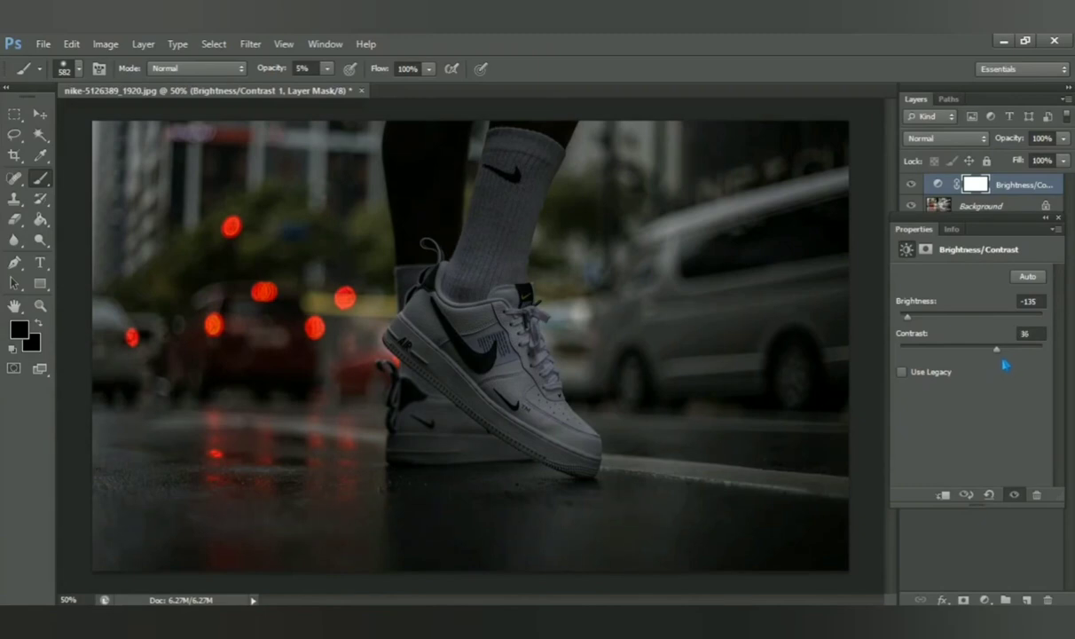
pyautogui.moveTo(919, 327); pyautogui.dragTo(922, 328)
pyautogui.click(1058, 218)
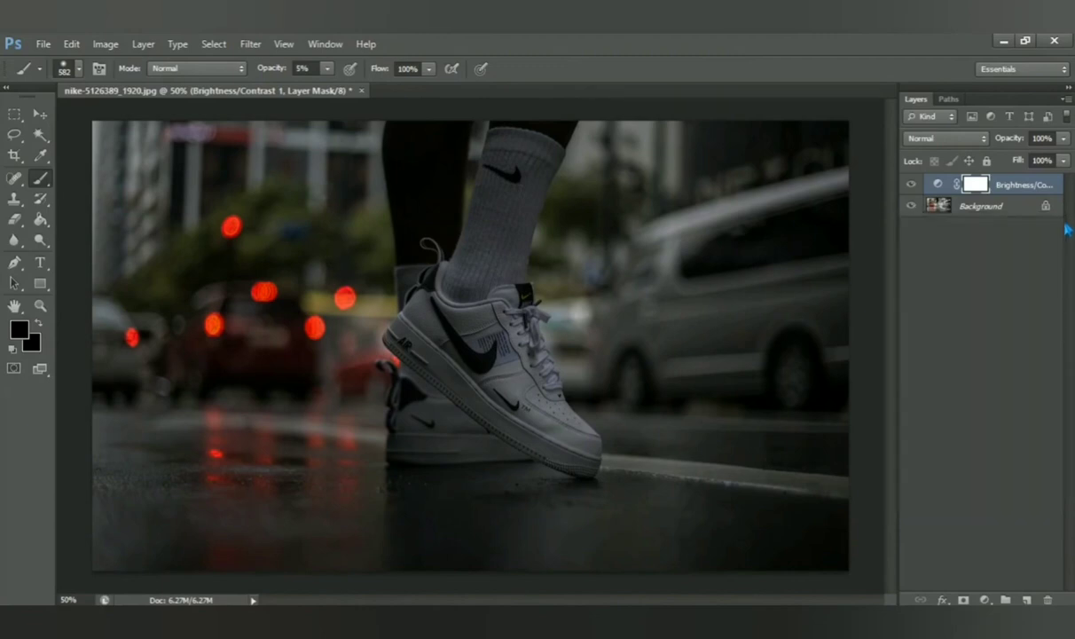
pyautogui.click(985, 600)
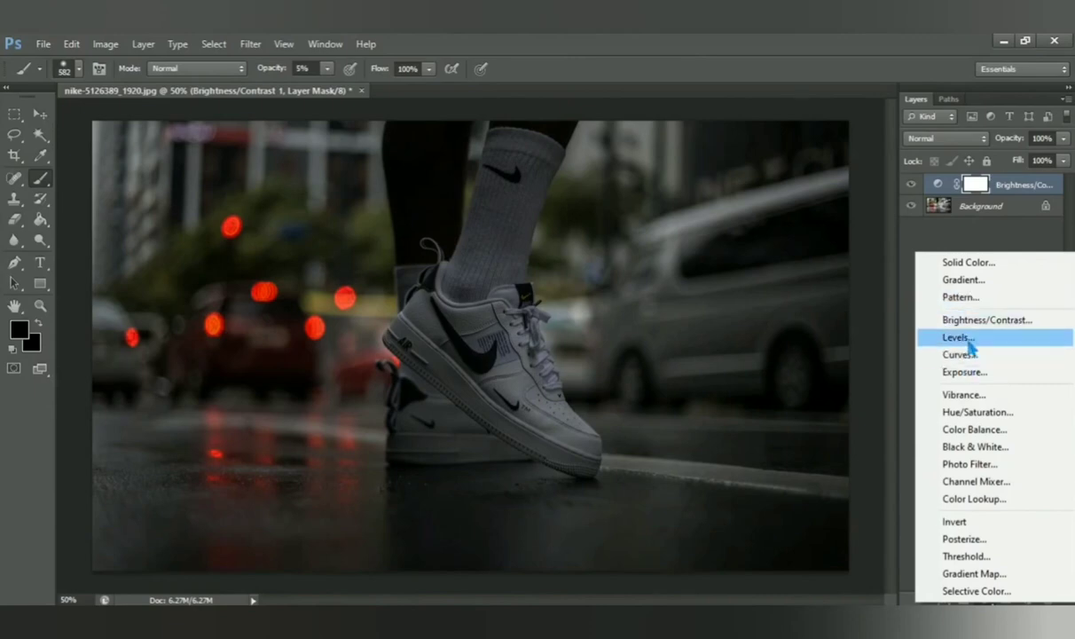
# Add a Curves layer with an S-curve: highlights lifted, shadows pulled down.
pyautogui.click(994, 354)
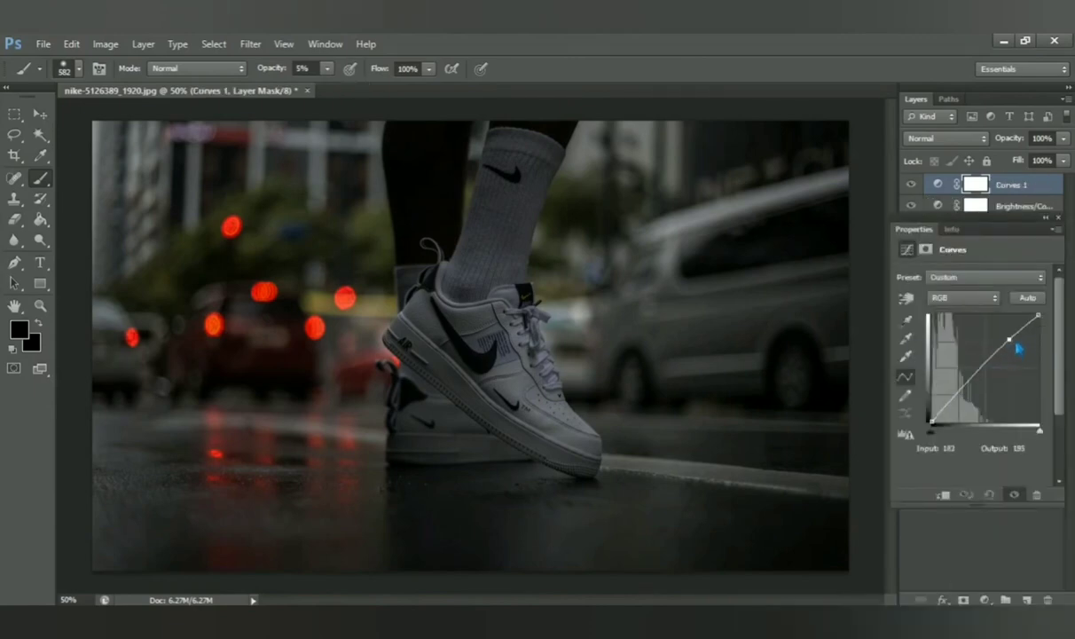
pyautogui.moveTo(1011, 344); pyautogui.dragTo(1011, 338)
pyautogui.moveTo(961, 393); pyautogui.dragTo(960, 399)
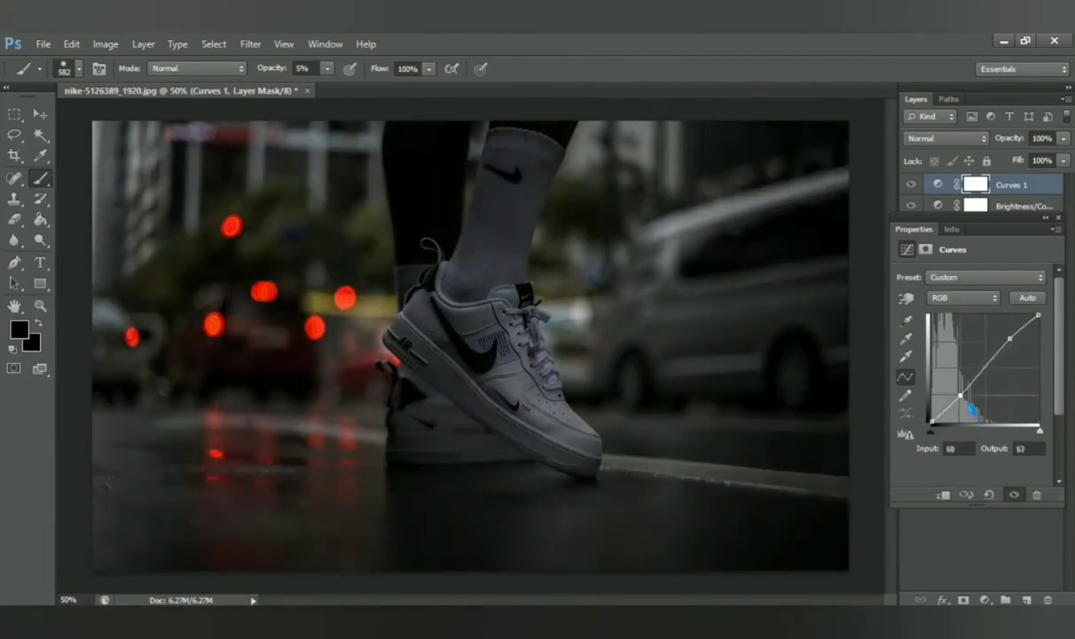
pyautogui.click(1059, 217)
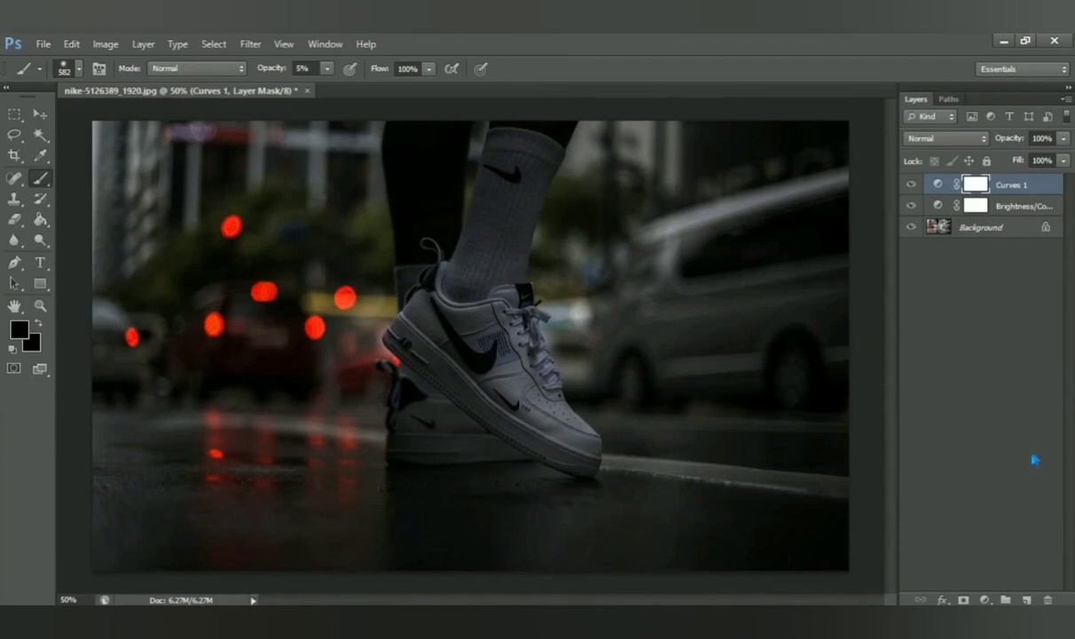
pyautogui.click(984, 600)
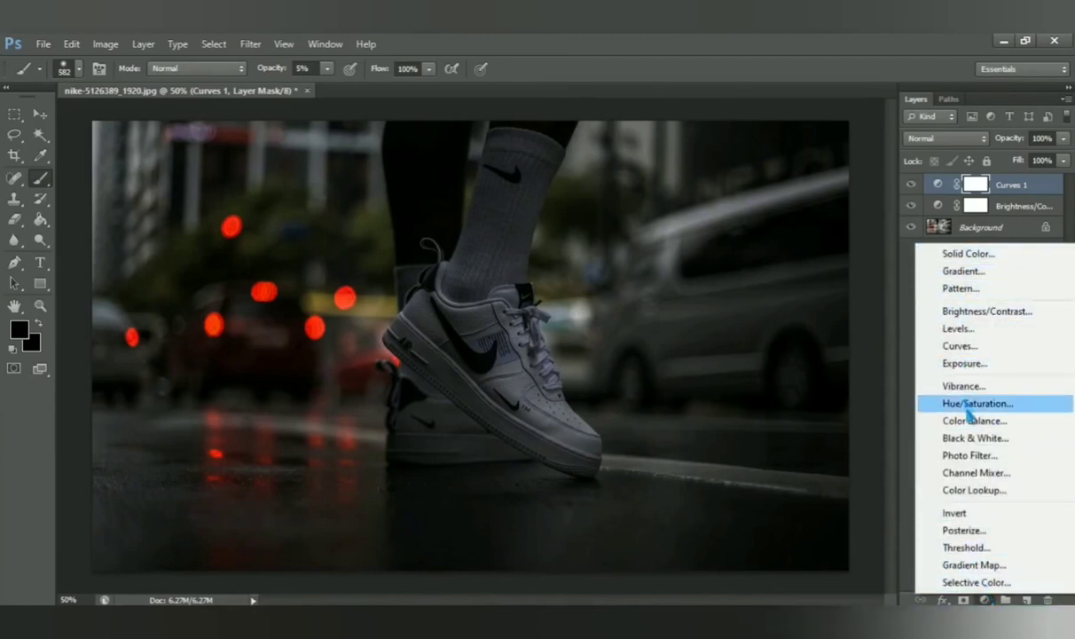
# Add a Color Balance layer with midtones Cyan/Red -34 and Yellow/Blue +26.
pyautogui.click(1051, 428)
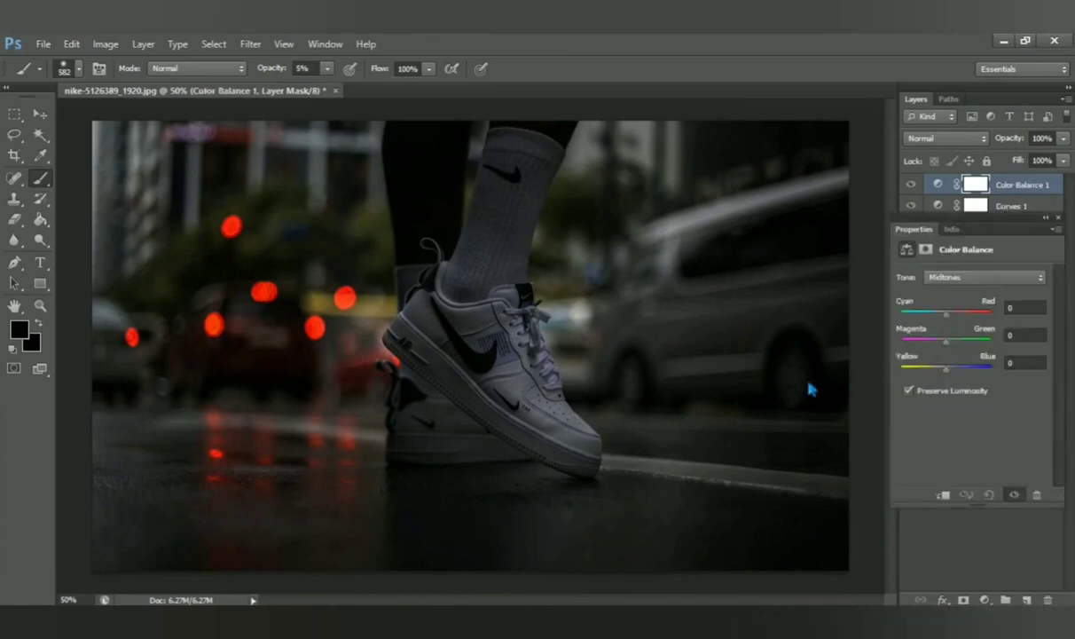
pyautogui.moveTo(952, 325); pyautogui.dragTo(941, 325)
pyautogui.moveTo(954, 378); pyautogui.dragTo(961, 378)
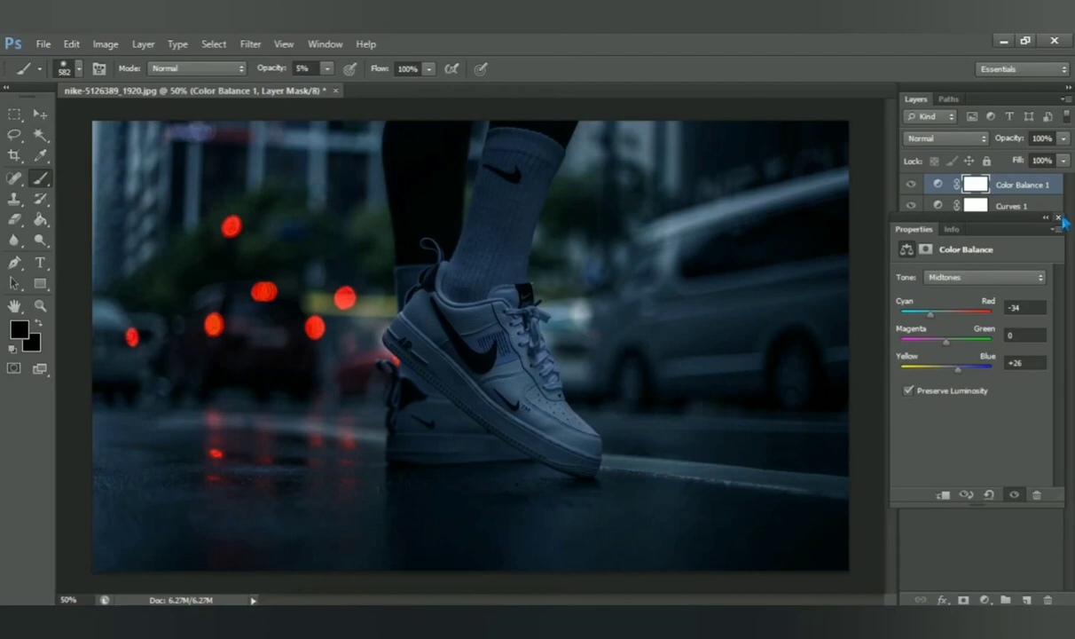
pyautogui.click(1059, 218)
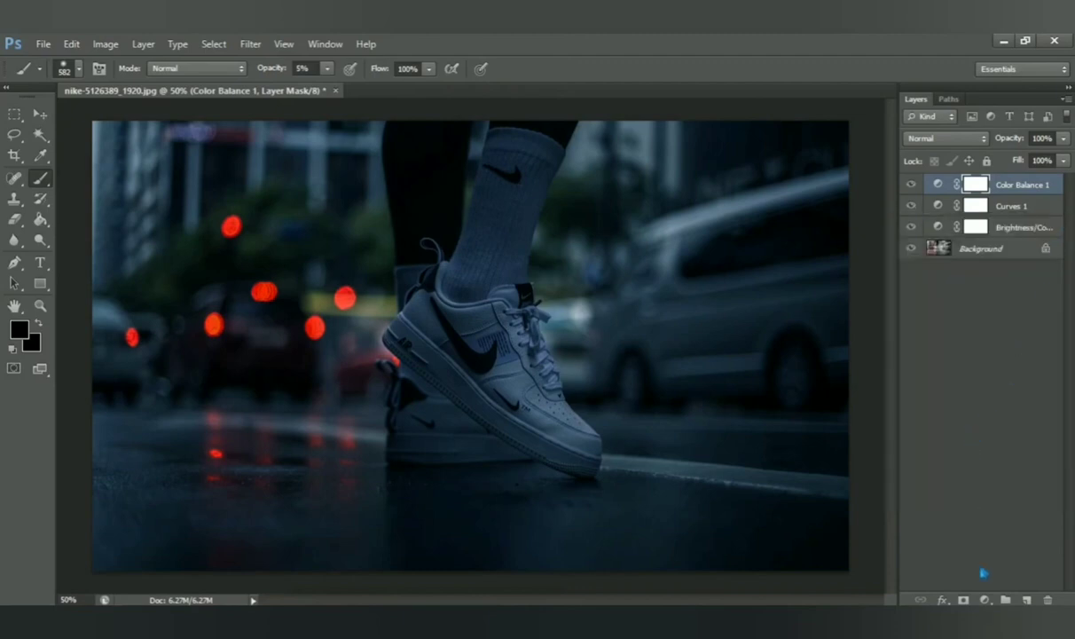
pyautogui.click(984, 601)
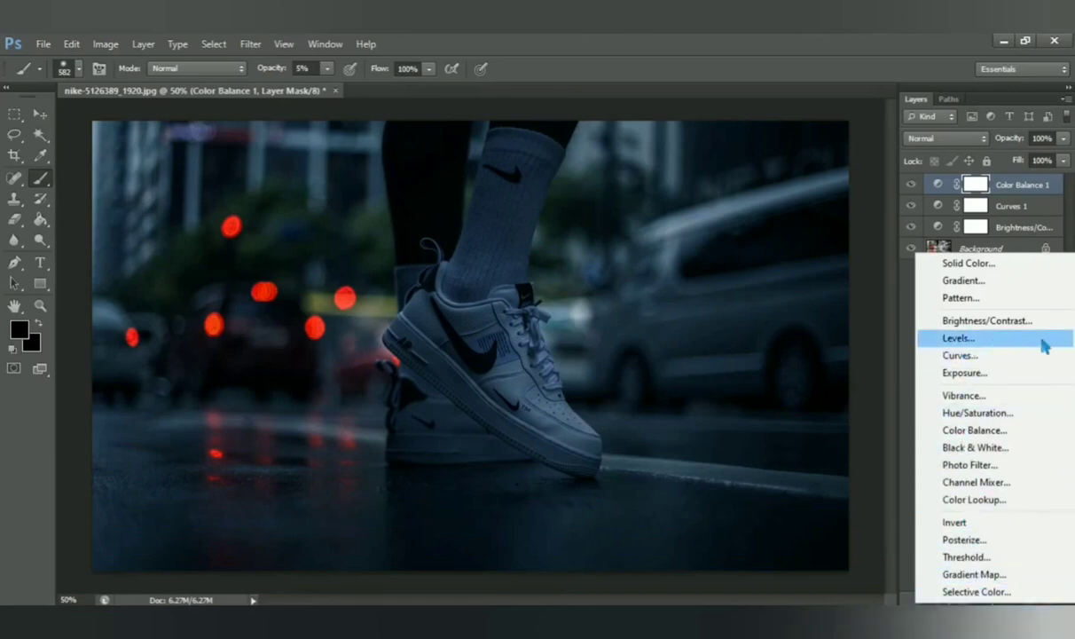
# Add a Levels layer with input levels 10, 0.89 and 236.
pyautogui.click(990, 338)
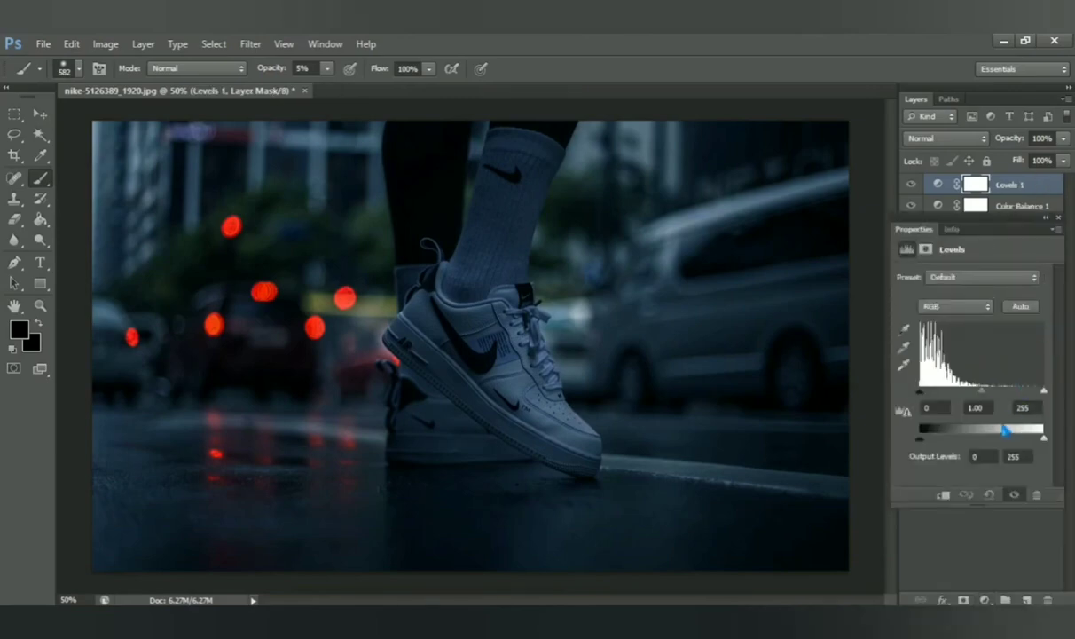
pyautogui.click(932, 408)
pyautogui.write('15')
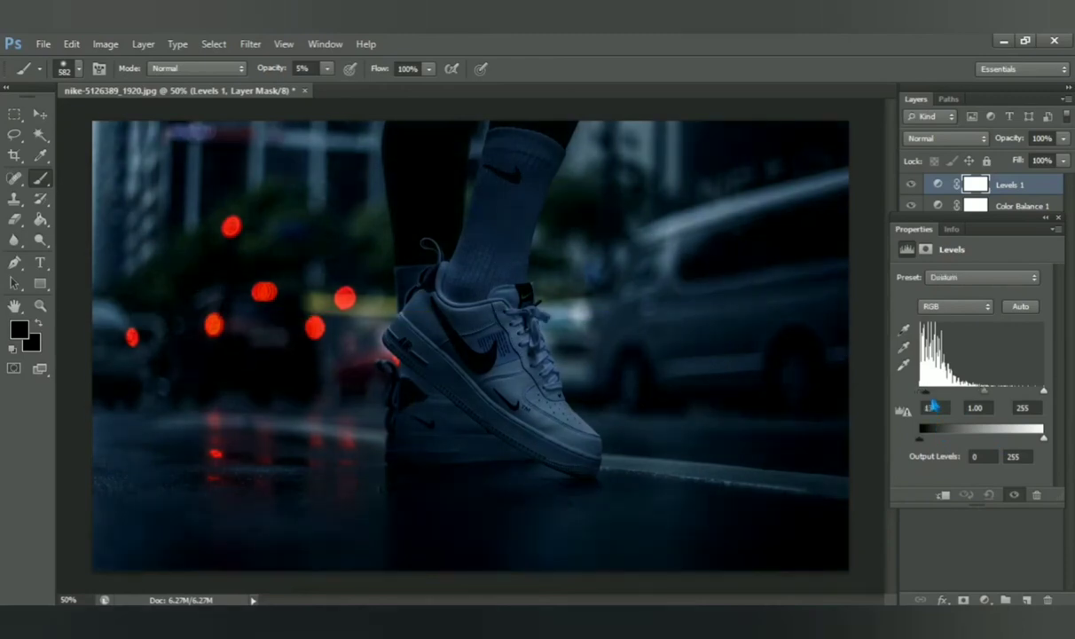
pyautogui.doubleClick(931, 407)
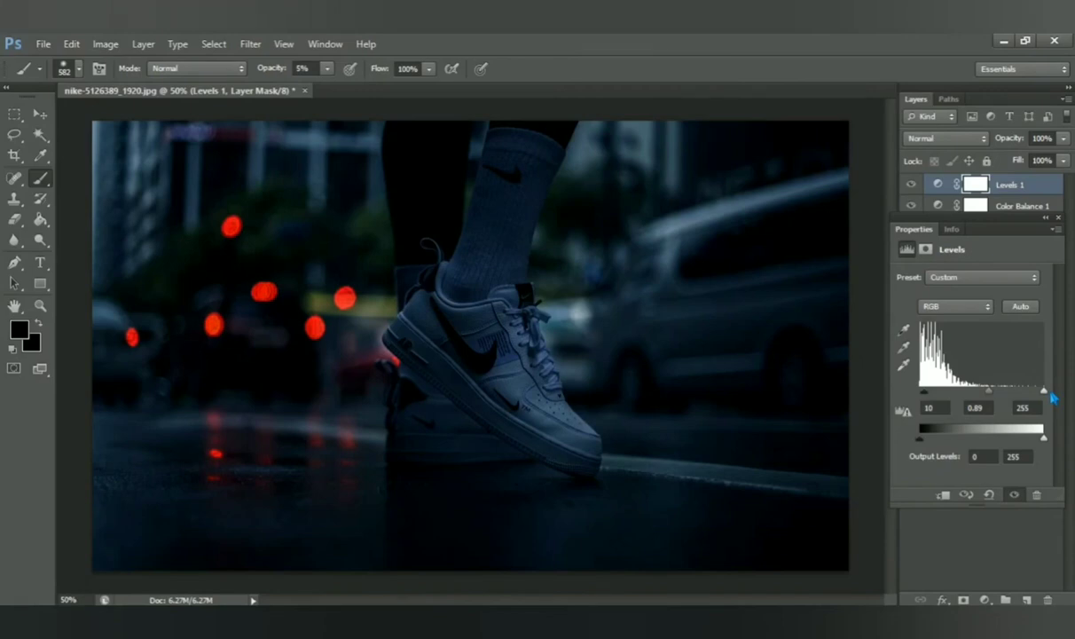
pyautogui.moveTo(1052, 400); pyautogui.dragTo(1043, 401)
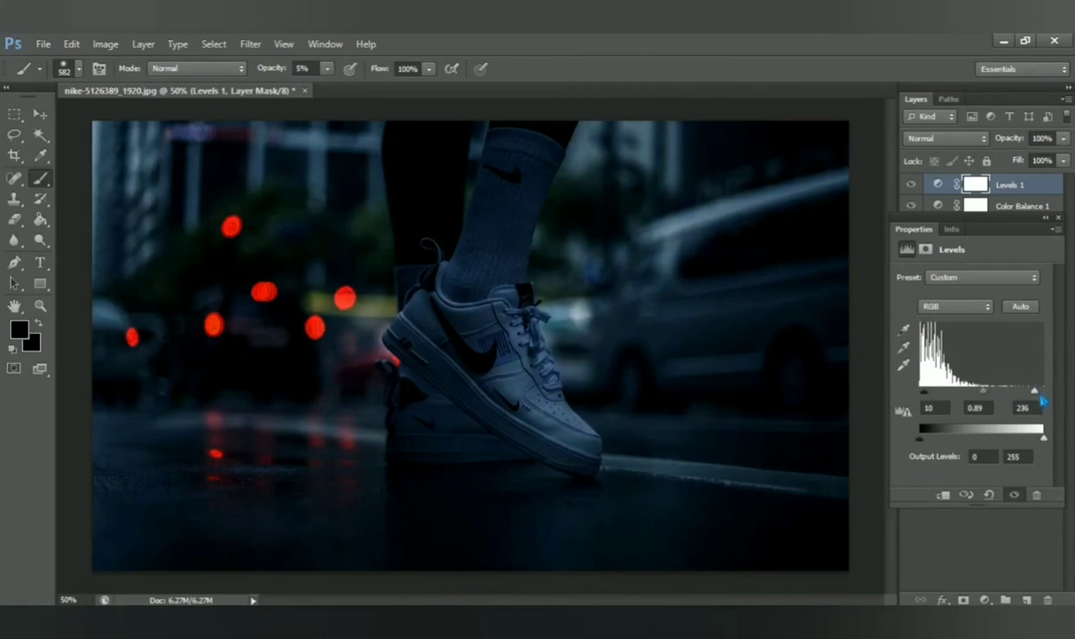
pyautogui.click(1058, 218)
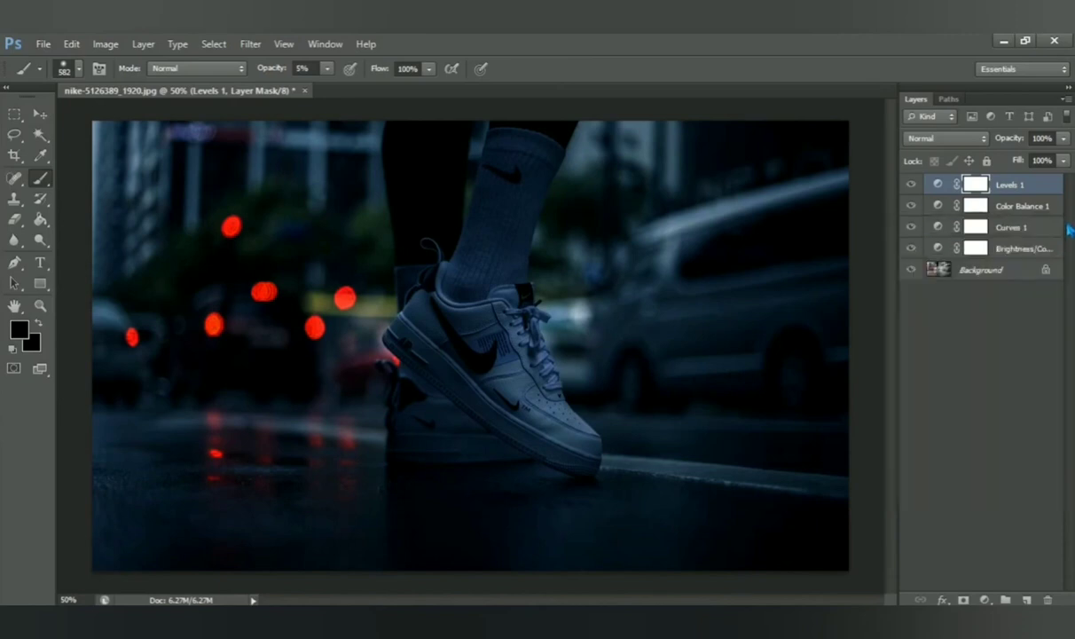
# Add a white Solid Color fill layer above Levels 1.
pyautogui.hotkey('ctrl', '2')
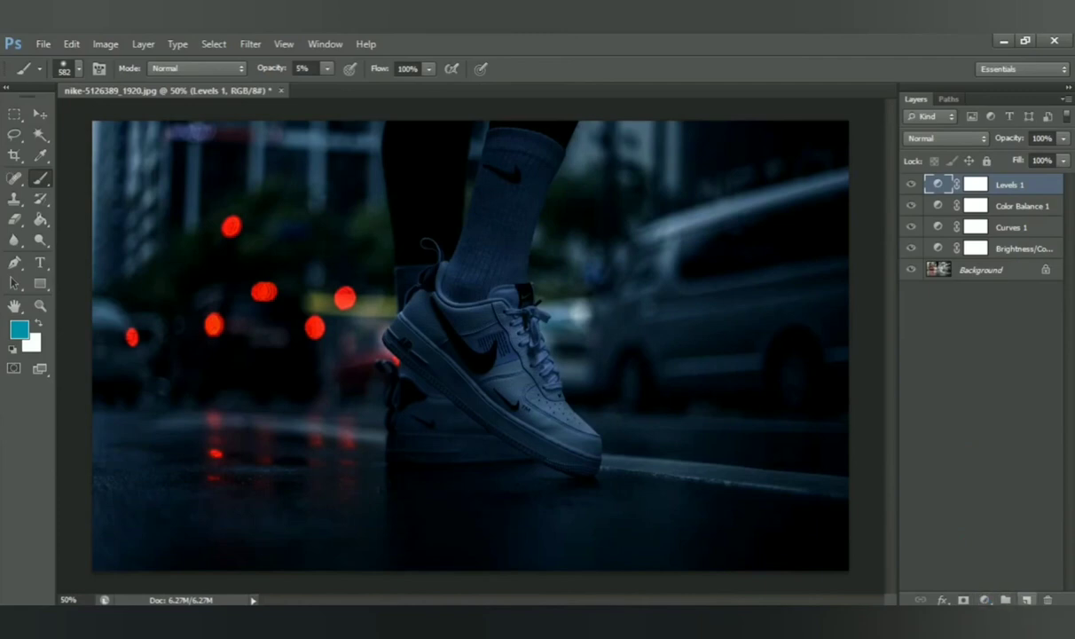
pyautogui.hotkey('ctrl', 'shift', 'alt', 'n')
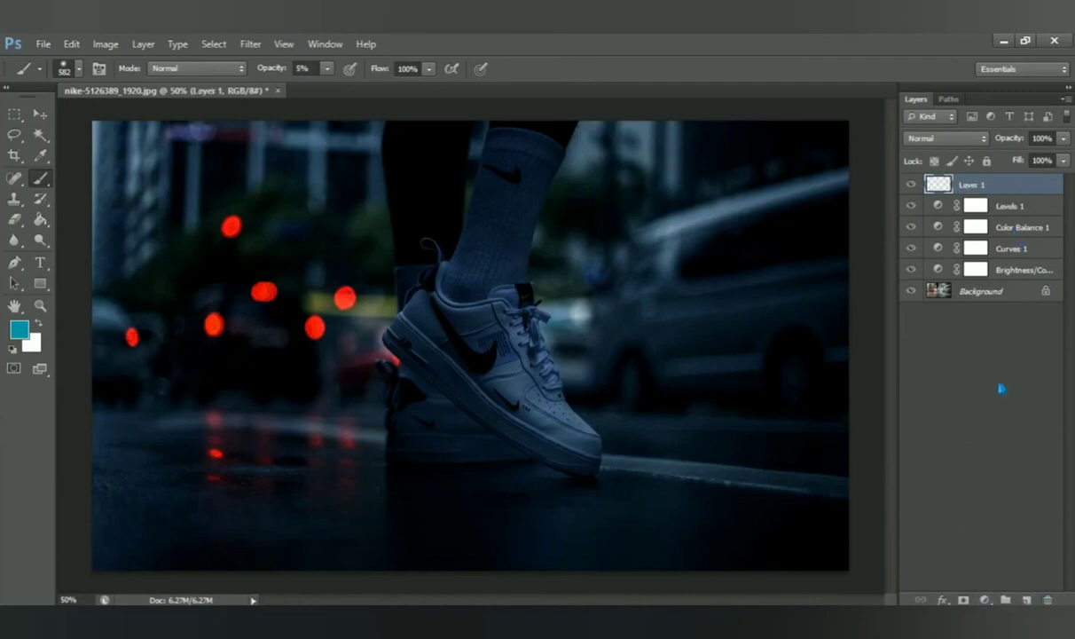
pyautogui.click(984, 599)
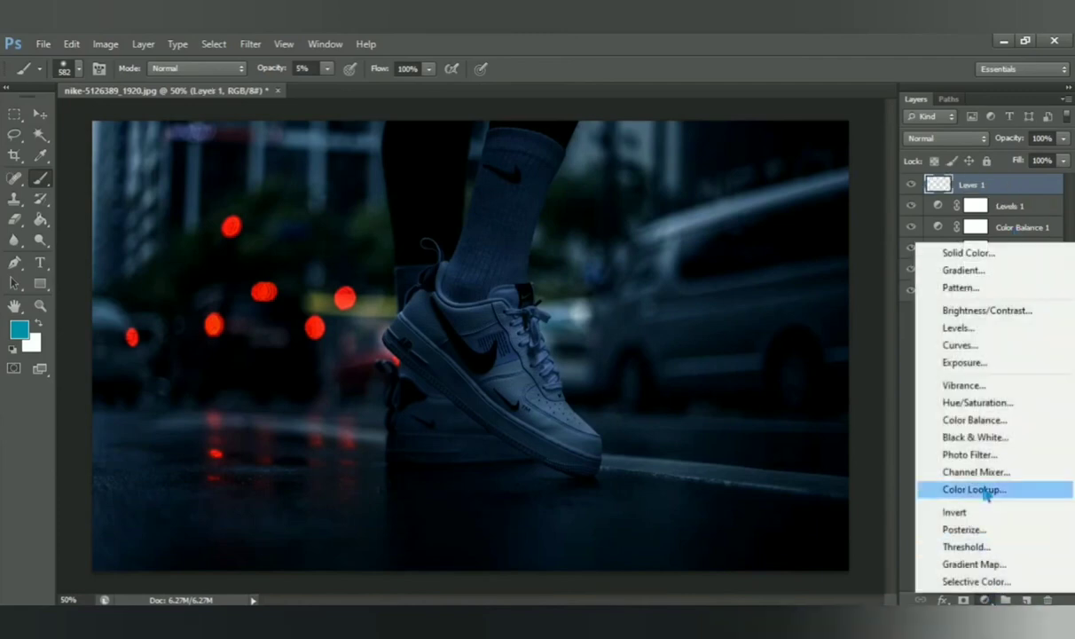
pyautogui.click(996, 253)
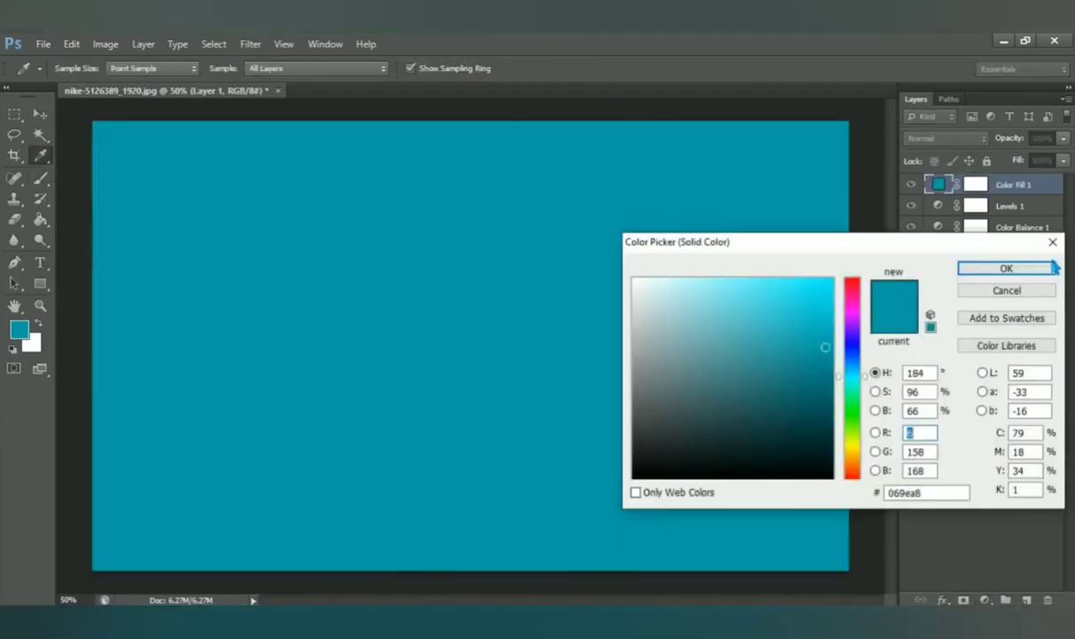
pyautogui.click(633, 280)
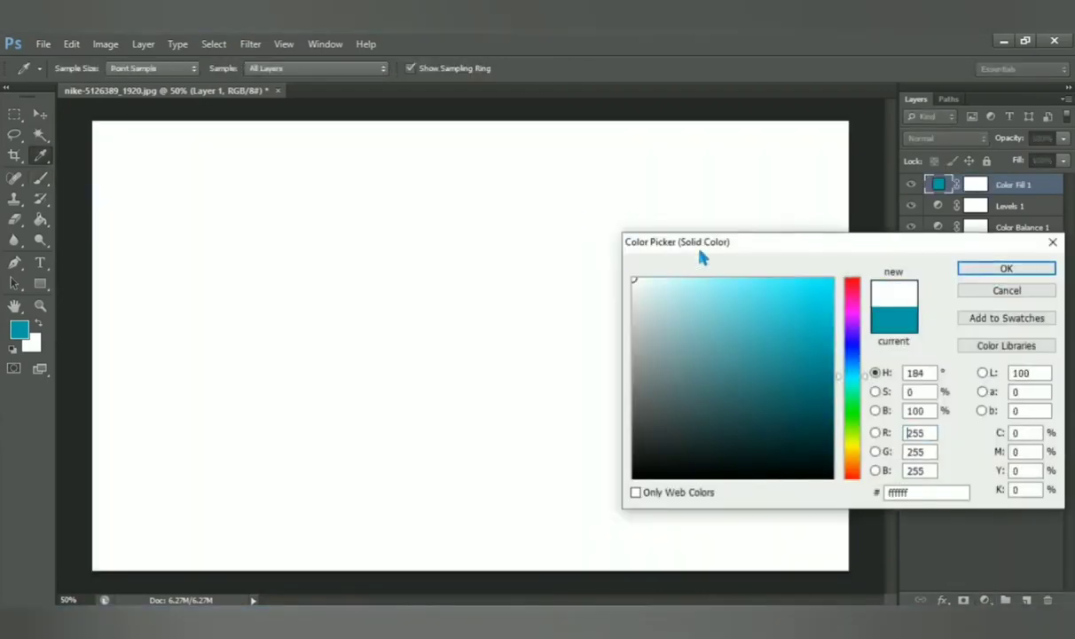
pyautogui.press('b')
# Fill the Color Fill 1 mask with black using the Paint Bucket.
pyautogui.click(966, 269)
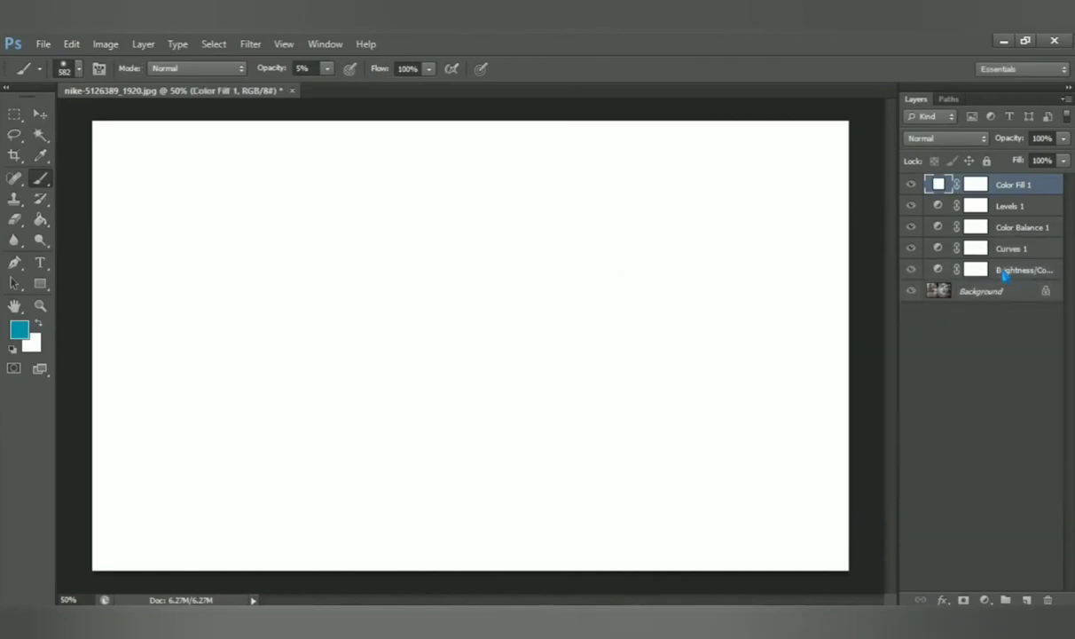
pyautogui.click(976, 184)
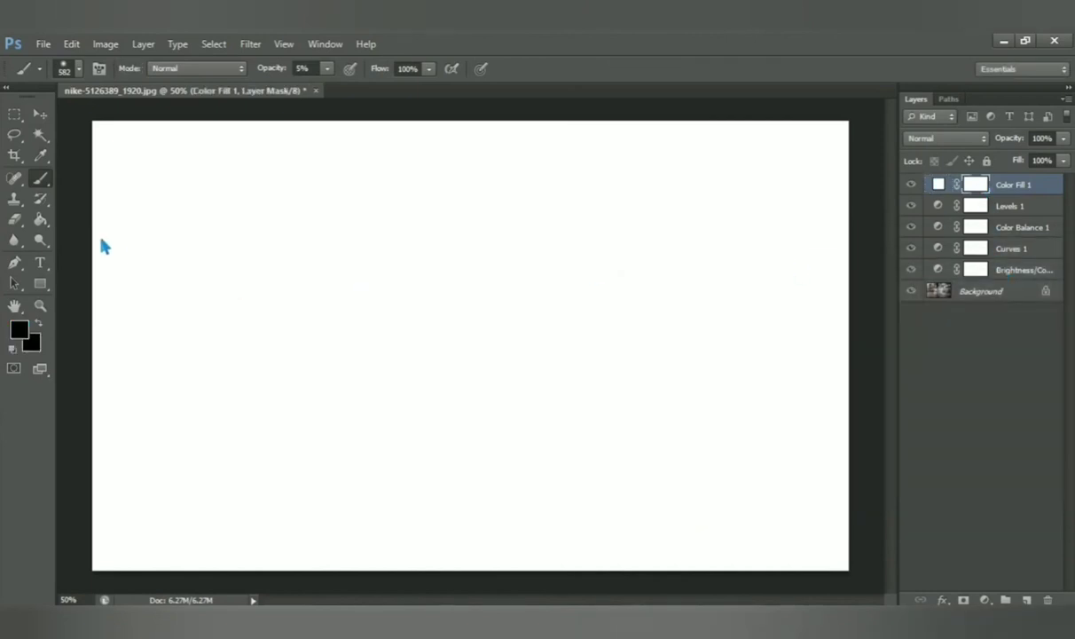
pyautogui.click(42, 220)
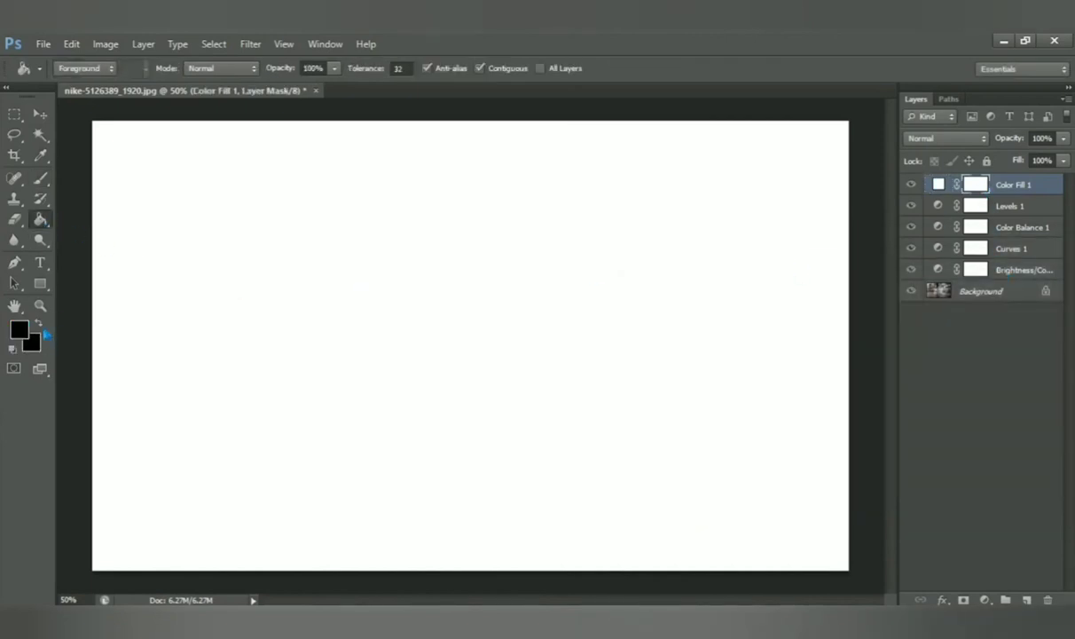
pyautogui.press('d')
pyautogui.click(40, 327)
pyautogui.click(294, 306)
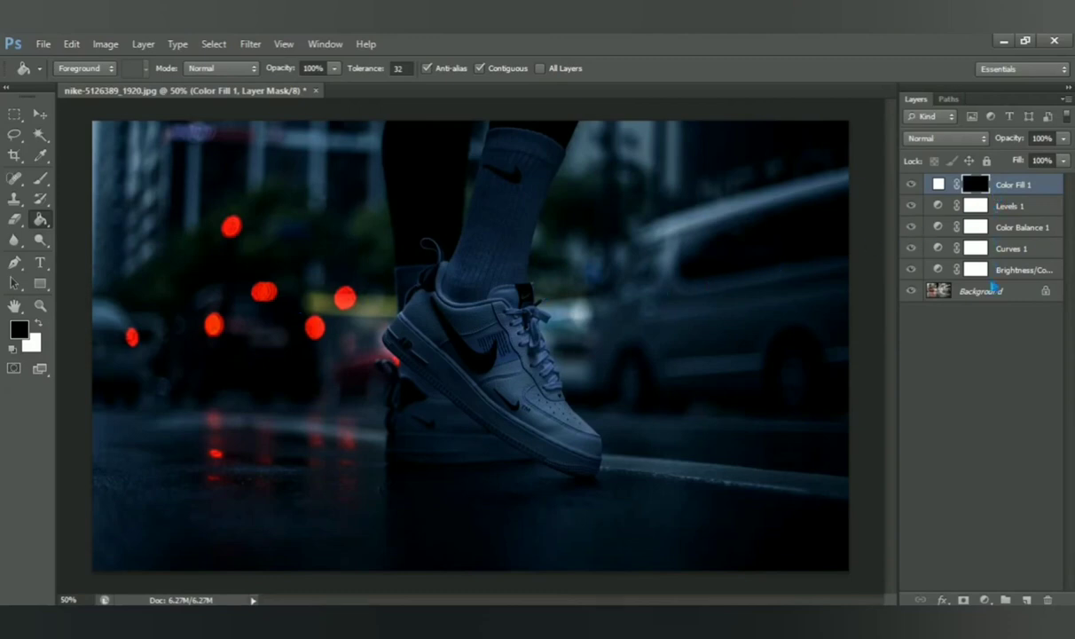
# Duplicate the Background layer as Background copy.
pyautogui.click(989, 290)
pyautogui.rightClick(1038, 290)
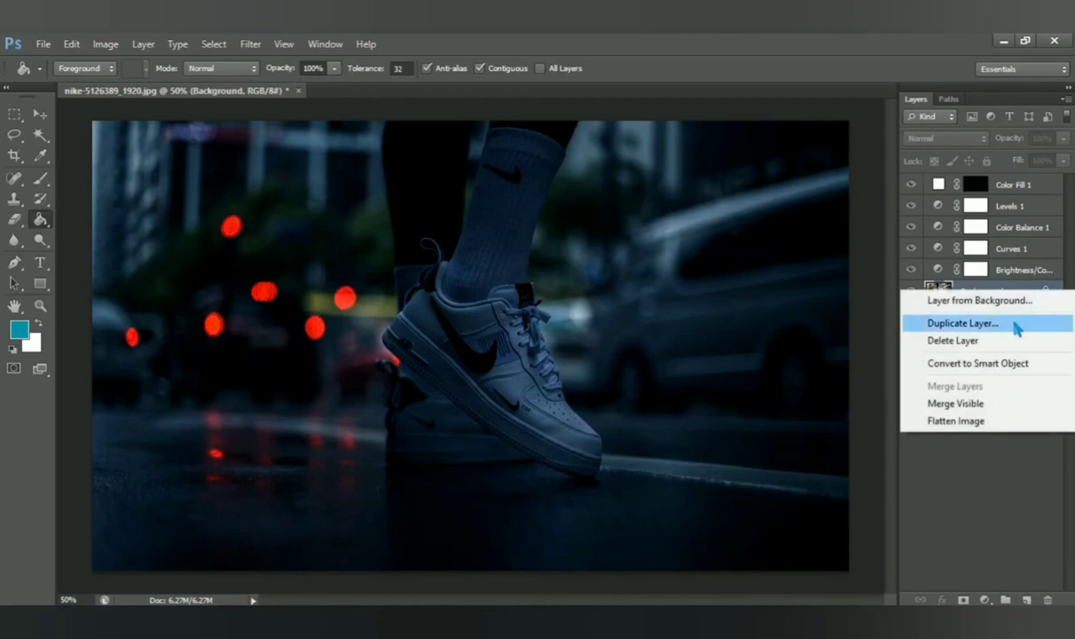
pyautogui.click(1016, 324)
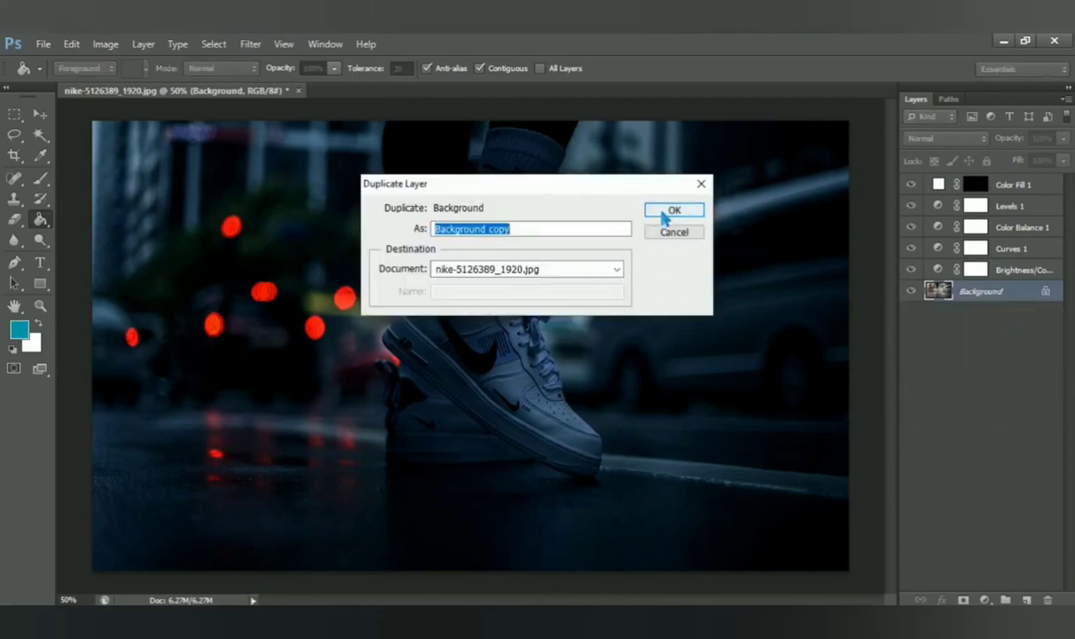
pyautogui.click(699, 219)
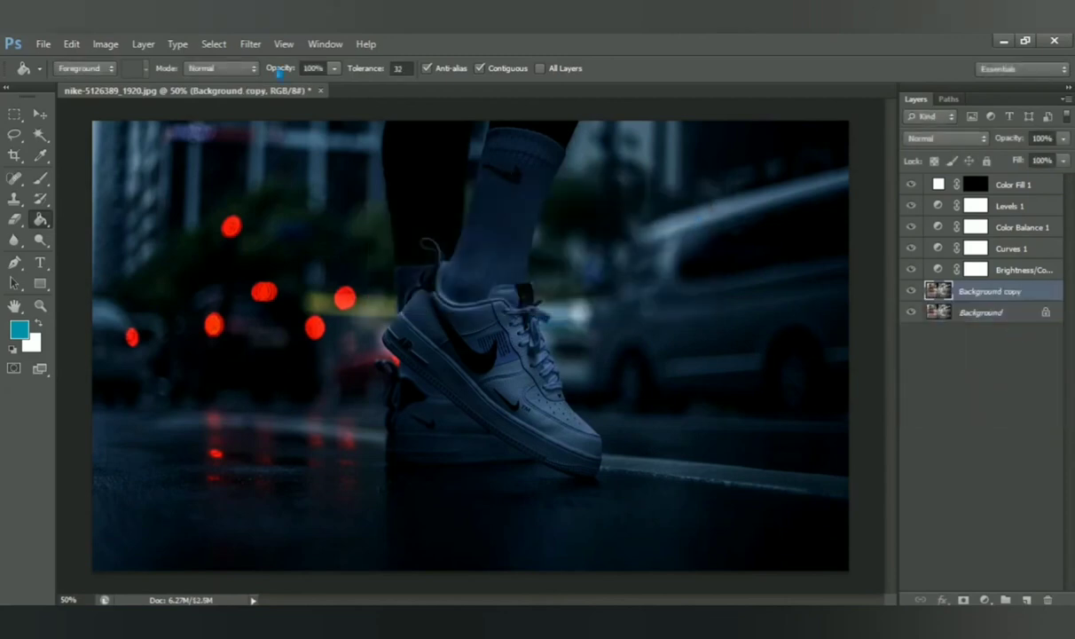
# Apply a 9.8 px Gaussian Blur to Background copy.
pyautogui.click(252, 44)
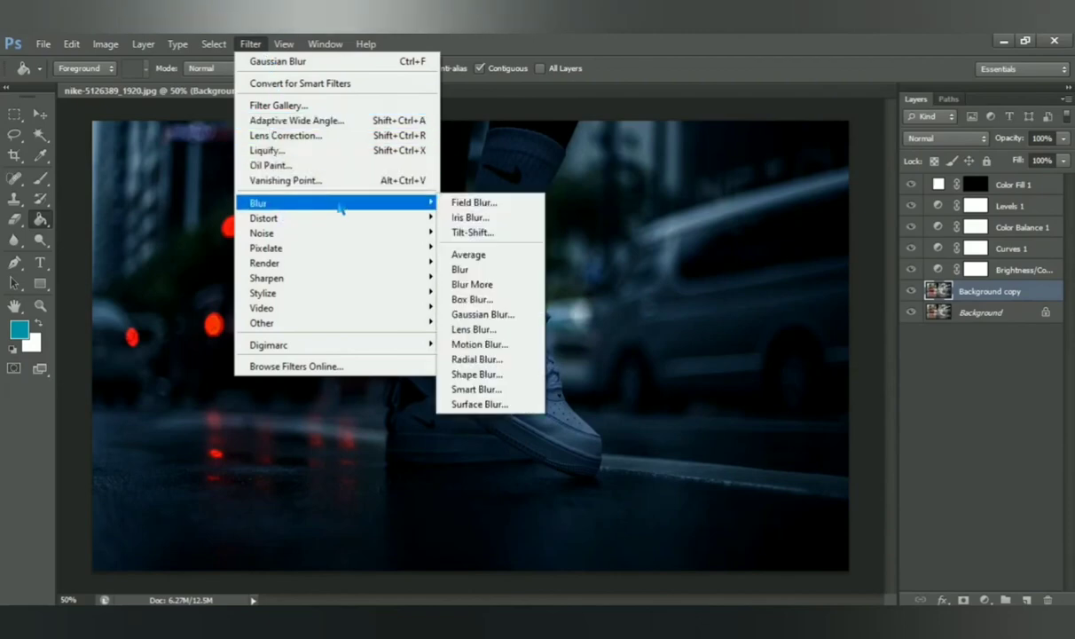
pyautogui.moveTo(335, 203)
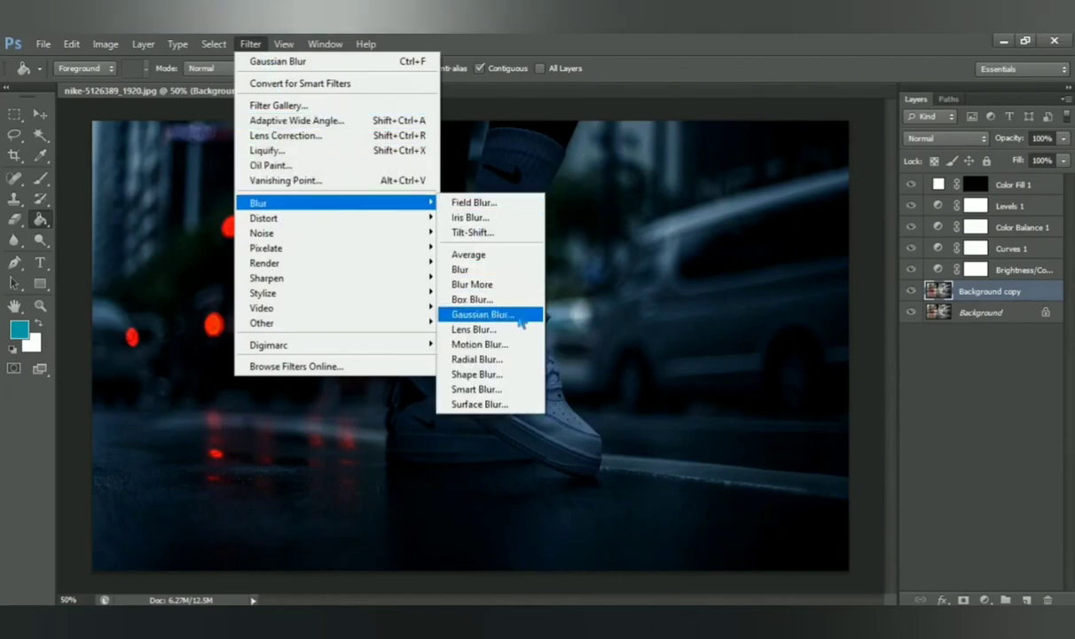
pyautogui.click(490, 314)
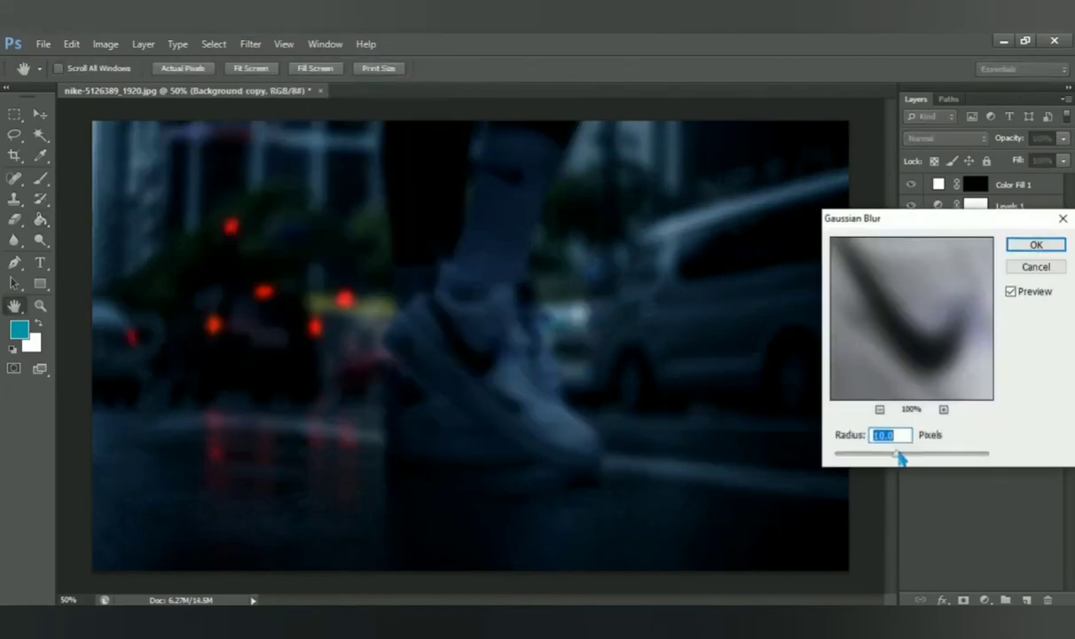
pyautogui.moveTo(856, 453); pyautogui.dragTo(901, 459)
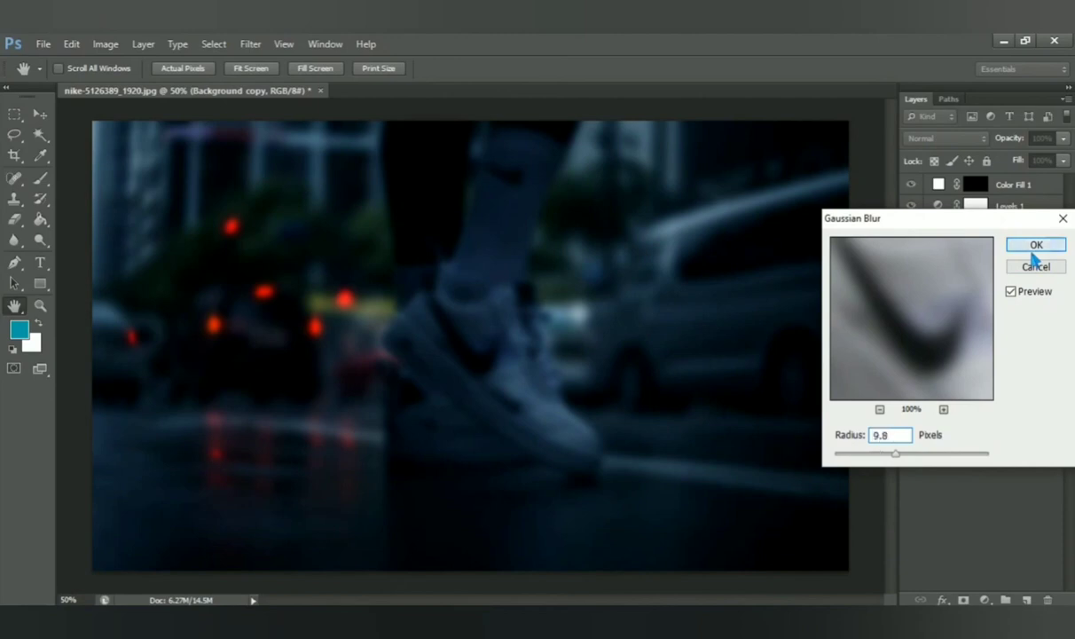
pyautogui.click(1033, 250)
pyautogui.press('g')
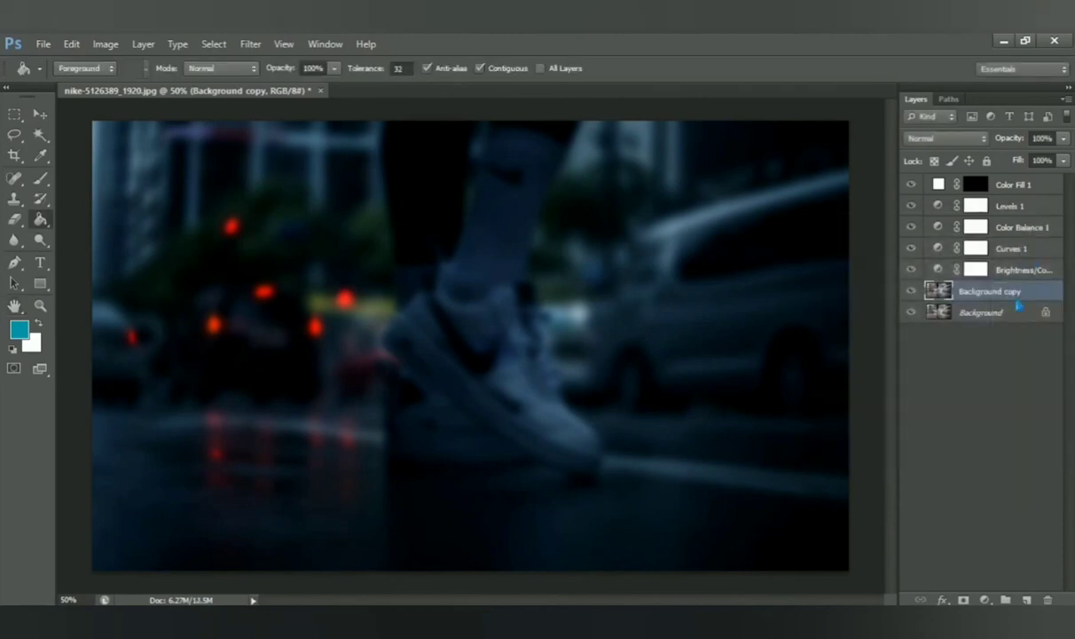
# Add a mask to Background copy and set a 106 px black brush at 100% opacity.
pyautogui.click(964, 600)
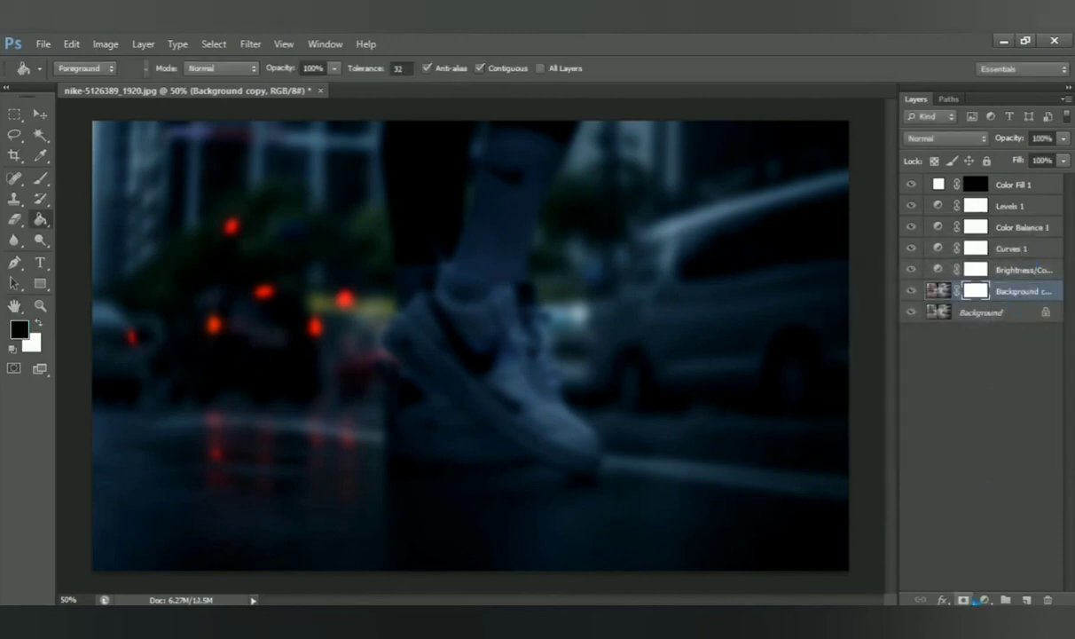
pyautogui.click(40, 177)
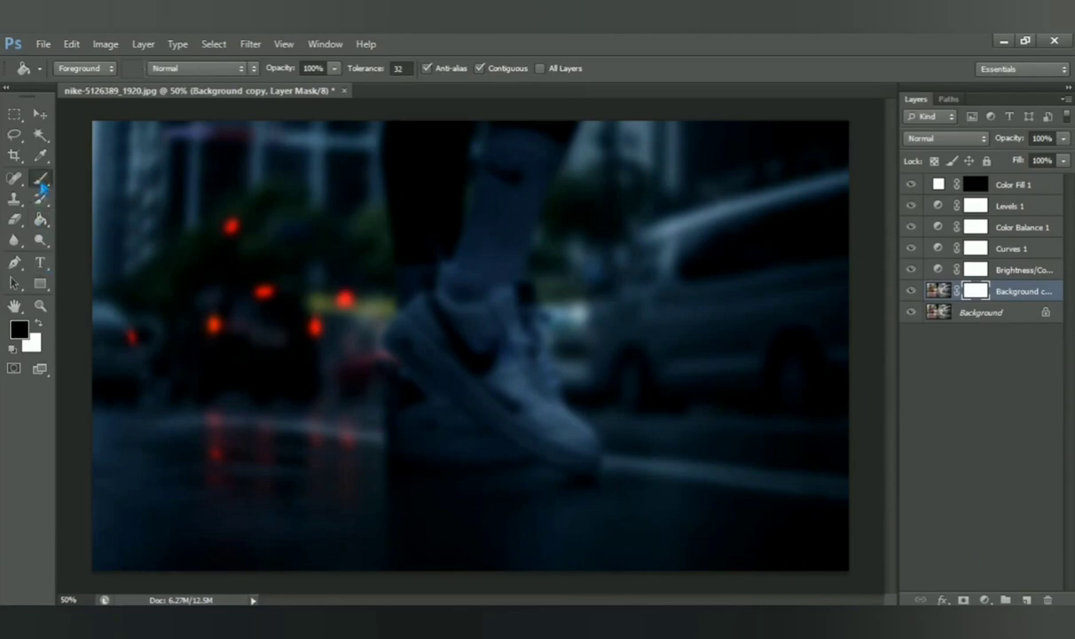
pyautogui.moveTo(481, 338); pyautogui.dragTo(417, 328)
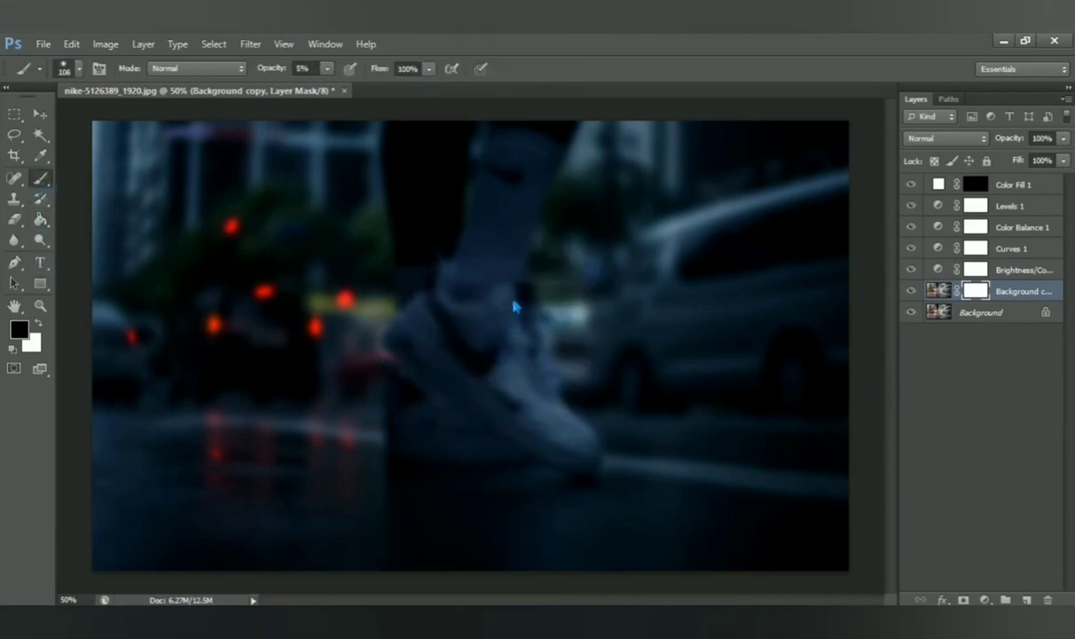
pyautogui.moveTo(260, 71); pyautogui.dragTo(356, 77)
# Paint black over the shoe's upper, heel, collar and sole, using 230 px and 58 px brushes.
pyautogui.moveTo(486, 325)
pyautogui.mouseDown()
pyautogui.moveTo(525, 292)
pyautogui.moveTo(546, 335)
pyautogui.moveTo(529, 363)
pyautogui.moveTo(537, 395)
pyautogui.moveTo(597, 475)
pyautogui.mouseUp()
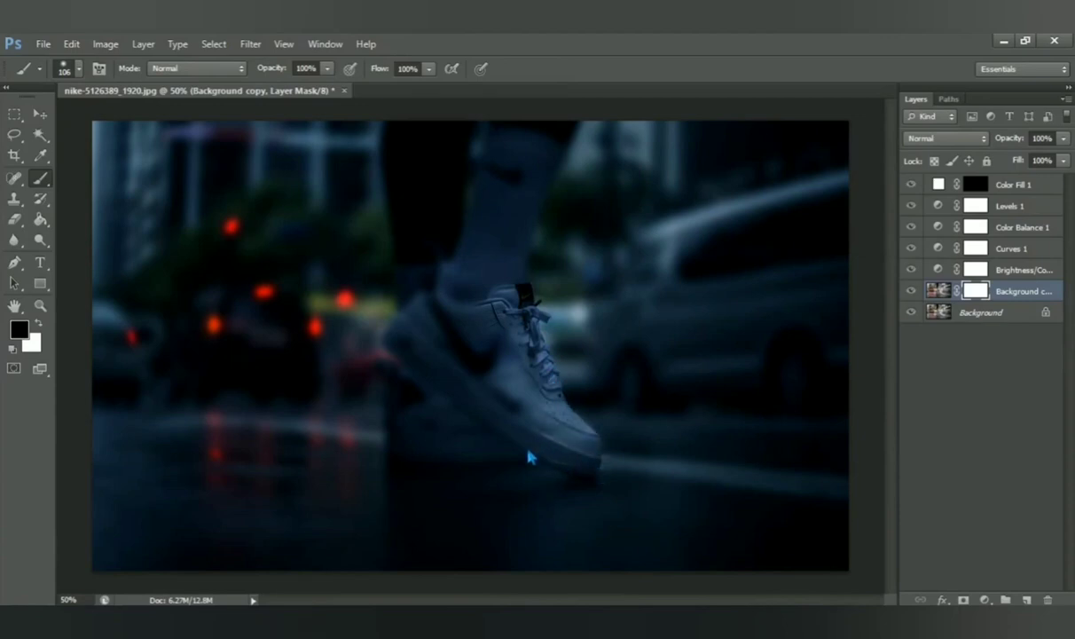
pyautogui.moveTo(386, 409)
pyautogui.mouseDown()
pyautogui.moveTo(372, 364)
pyautogui.moveTo(401, 360)
pyautogui.moveTo(426, 299)
pyautogui.moveTo(418, 299)
pyautogui.moveTo(498, 329)
pyautogui.mouseUp()
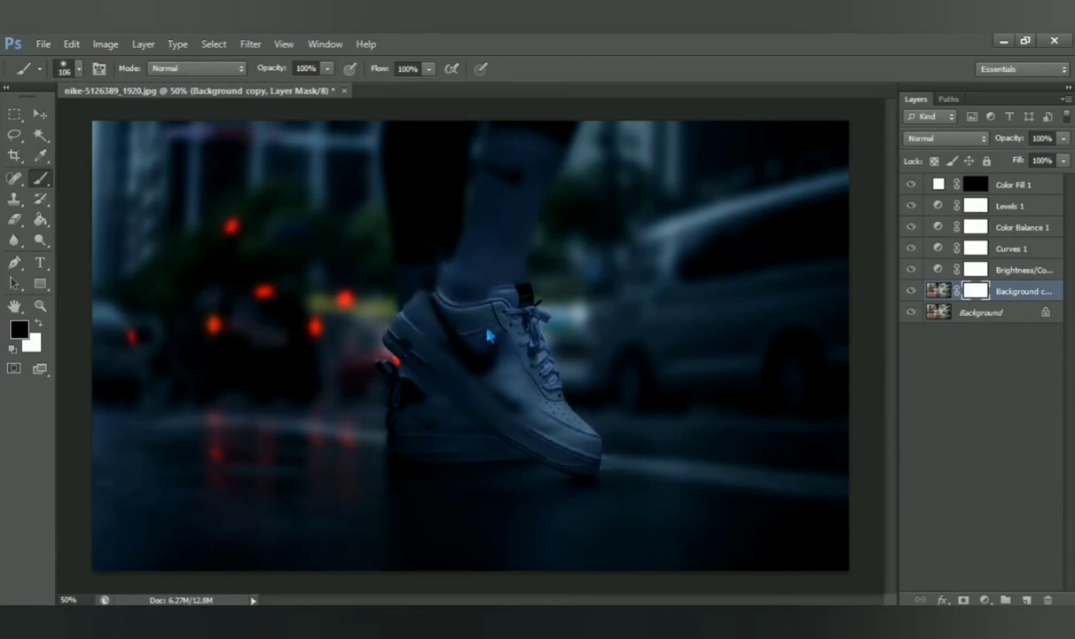
pyautogui.keyDown('alt'); pyautogui.rightClick(480, 371); pyautogui.keyUp('alt')
pyautogui.moveTo(432, 435)
pyautogui.mouseDown()
pyautogui.moveTo(467, 368)
pyautogui.moveTo(506, 427)
pyautogui.moveTo(540, 432)
pyautogui.mouseUp()
pyautogui.keyDown('alt'); pyautogui.rightClick(436, 342); pyautogui.keyUp('alt')
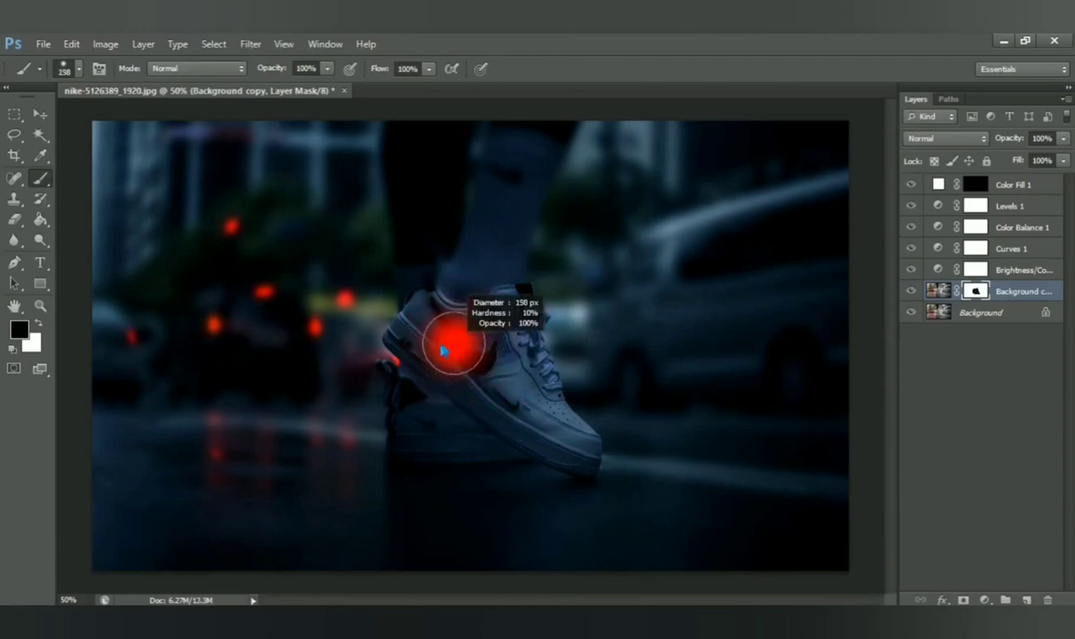
pyautogui.moveTo(420, 315)
pyautogui.mouseDown()
pyautogui.moveTo(435, 253)
pyautogui.moveTo(414, 238)
pyautogui.mouseUp()
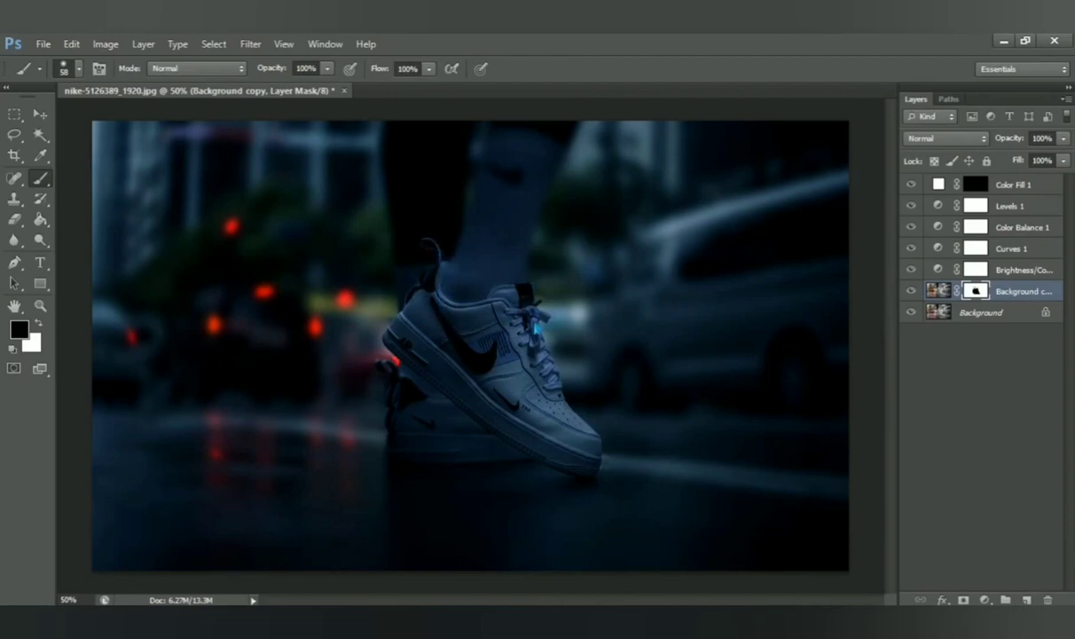
pyautogui.moveTo(492, 450); pyautogui.dragTo(415, 456)
# Zoom in on the swoosh and start a Pen path along its upper edge.
pyautogui.click(932, 183)
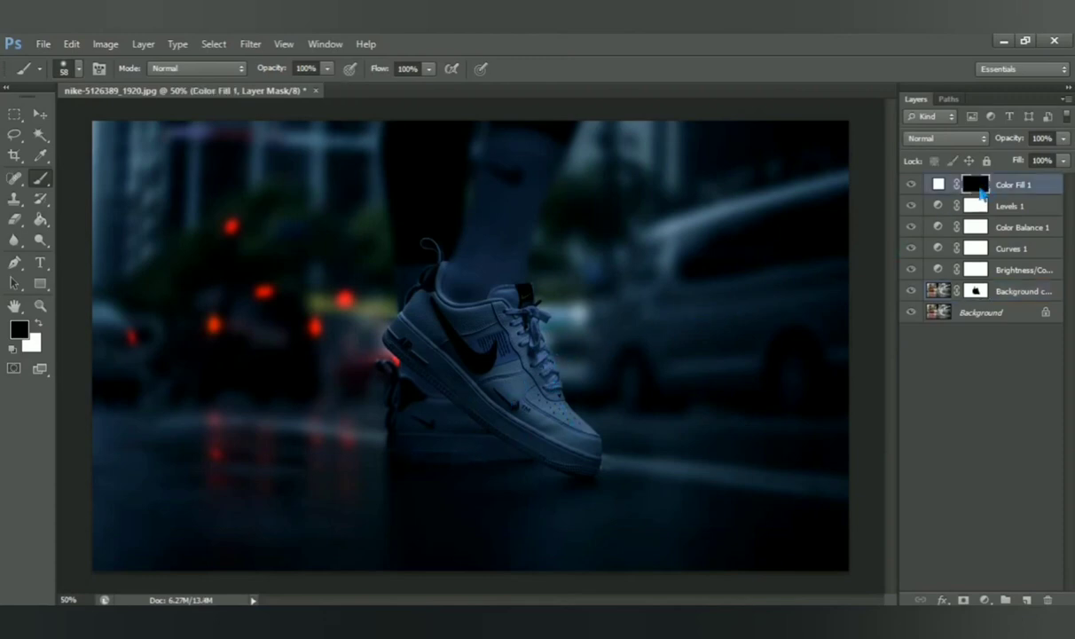
pyautogui.scroll(2, 463, 394)
pyautogui.scroll(2, 451, 355)
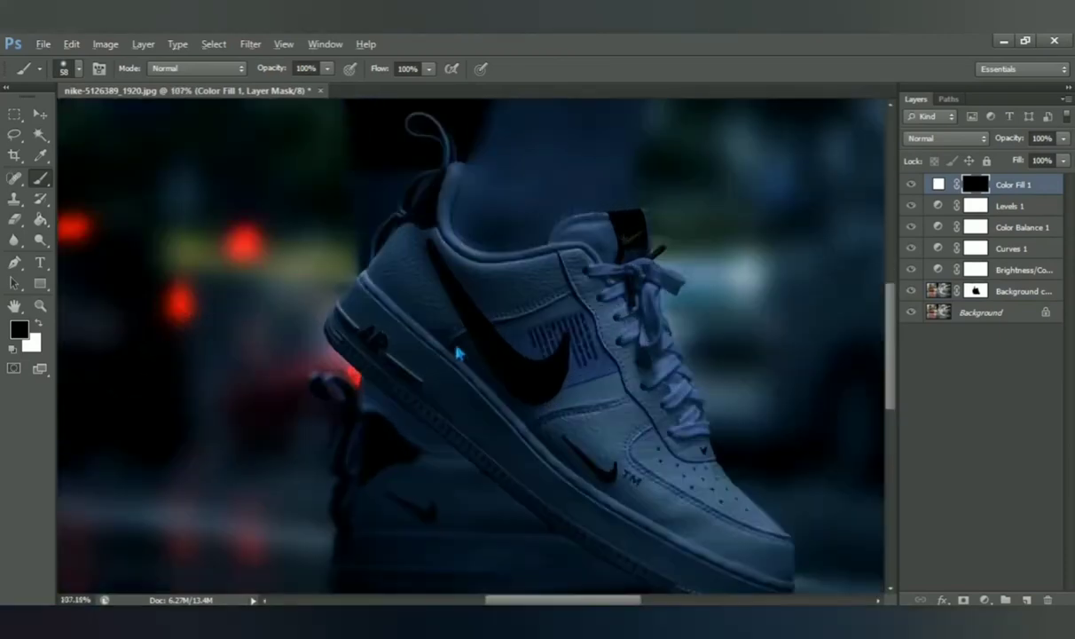
pyautogui.scroll(2, 479, 353)
pyautogui.click(13, 262)
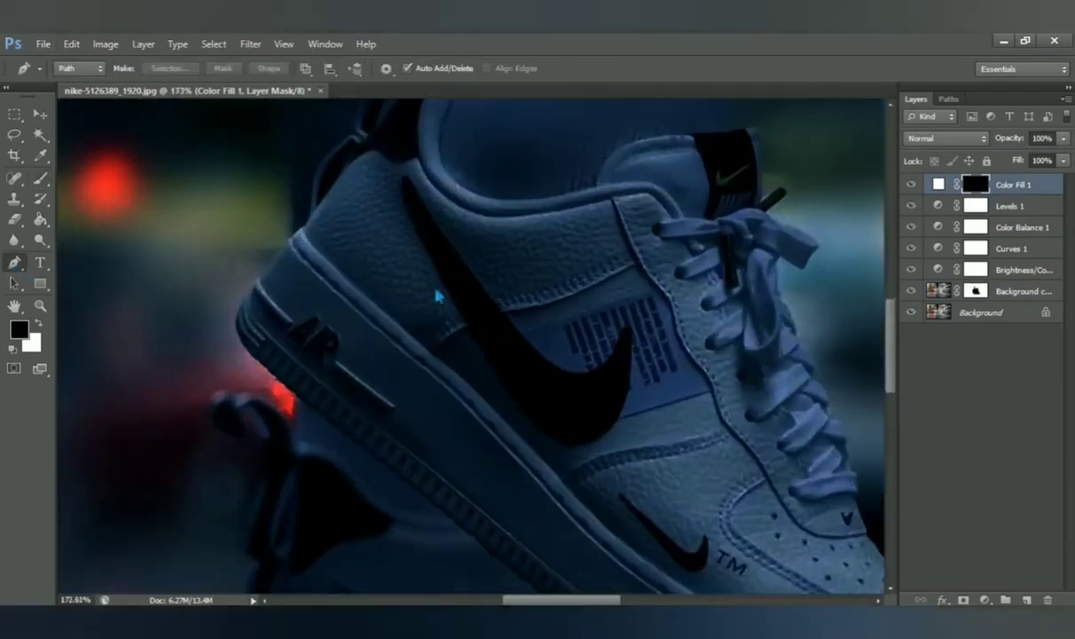
pyautogui.scroll(1, 428, 206)
pyautogui.click(390, 145)
pyautogui.click(409, 180)
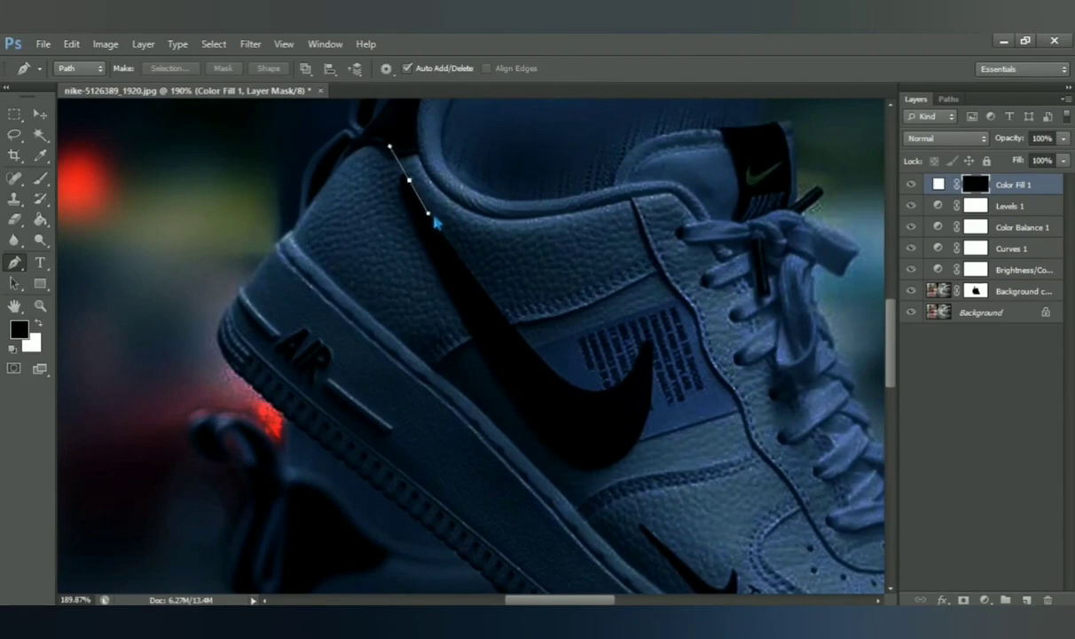
pyautogui.click(430, 213)
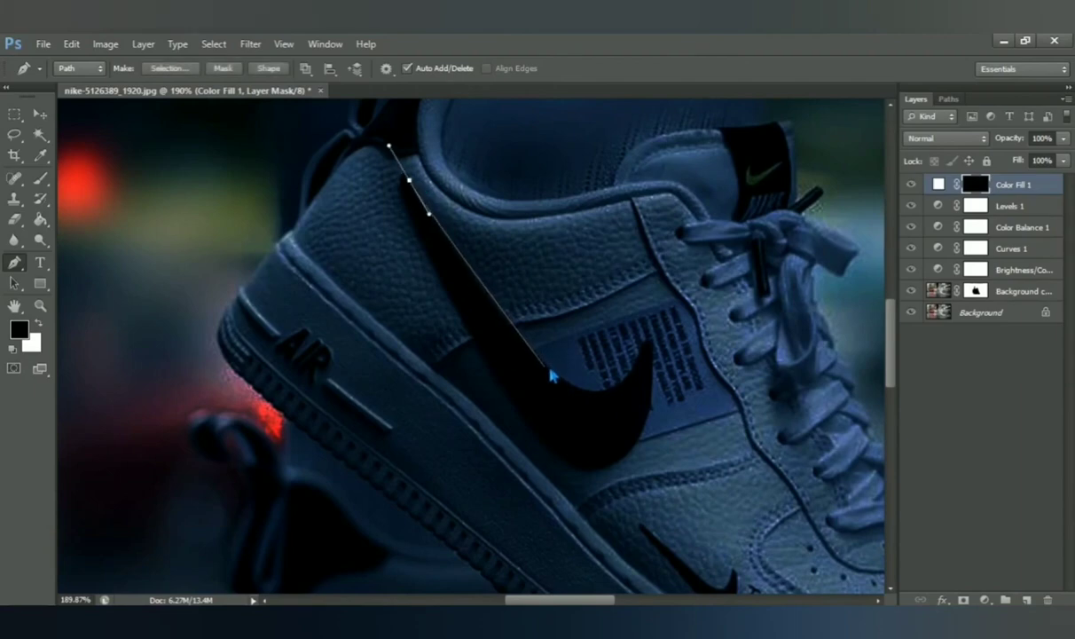
# Trace the swoosh tip and lower end, closing the path at its start point.
pyautogui.click(494, 317)
pyautogui.click(549, 364)
pyautogui.click(574, 387)
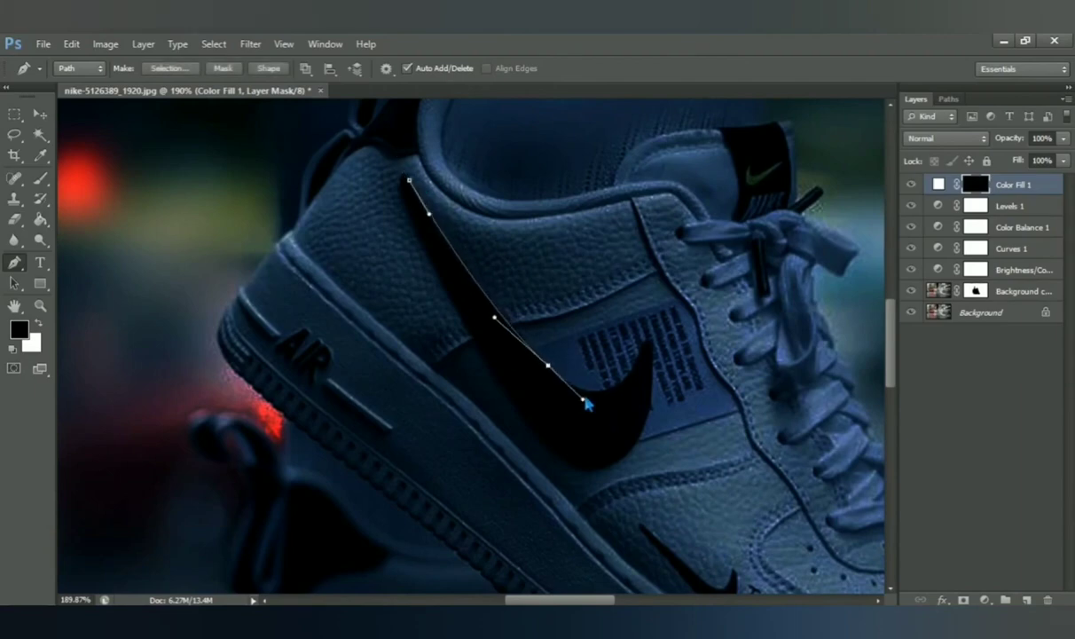
pyautogui.moveTo(640, 350)
pyautogui.mouseDown()
pyautogui.moveTo(659, 292)
pyautogui.moveTo(672, 288)
pyautogui.mouseUp()
pyautogui.moveTo(655, 339); pyautogui.dragTo(660, 377)
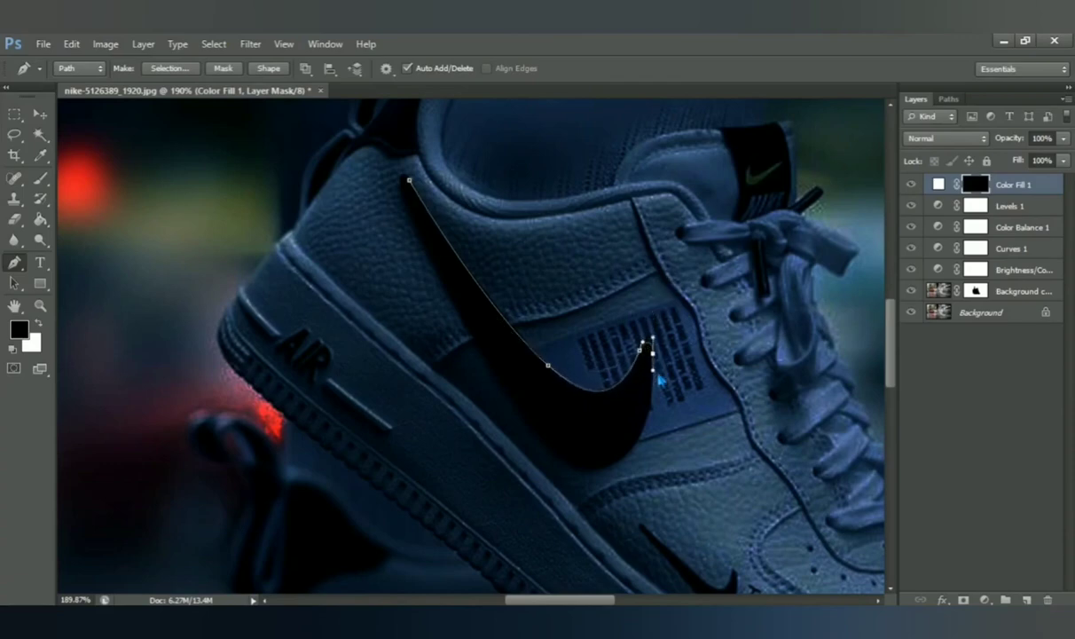
pyautogui.moveTo(592, 468)
pyautogui.mouseDown()
pyautogui.moveTo(535, 481)
pyautogui.moveTo(547, 486)
pyautogui.moveTo(547, 475)
pyautogui.mouseUp()
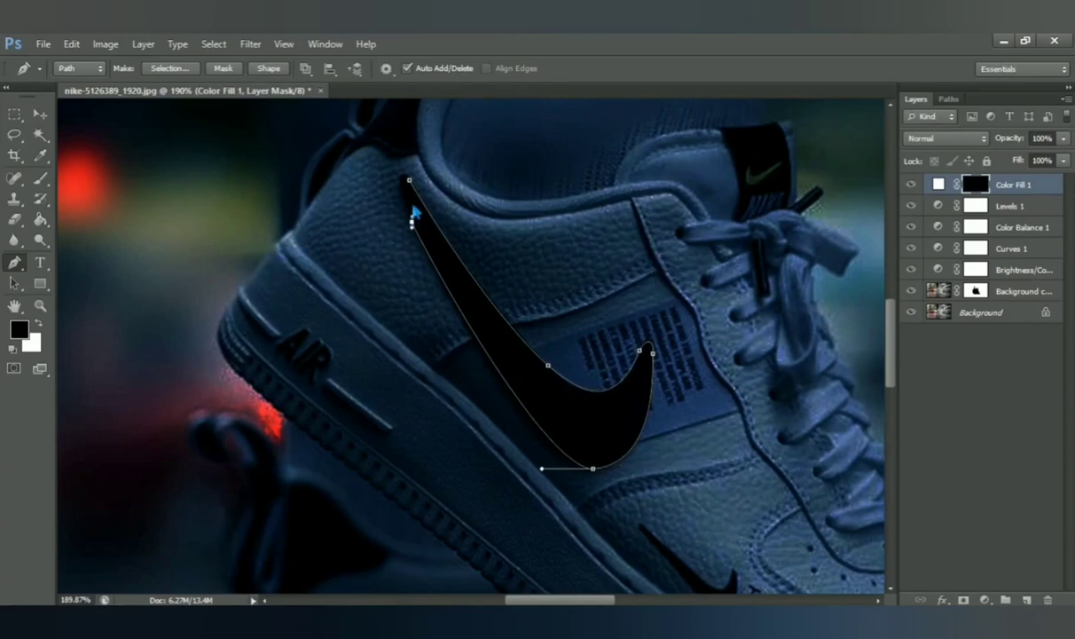
pyautogui.moveTo(408, 181)
pyautogui.mouseDown()
pyautogui.moveTo(393, 166)
pyautogui.moveTo(460, 357)
pyautogui.moveTo(451, 310)
pyautogui.moveTo(463, 331)
pyautogui.mouseUp()
pyautogui.scroll(-2, 463, 332)
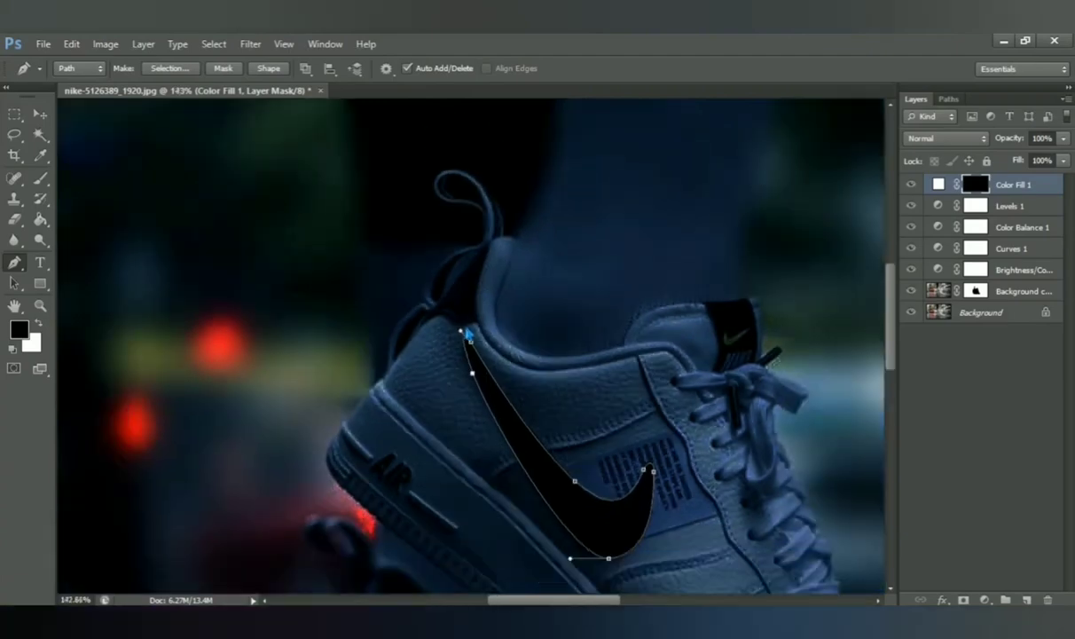
pyautogui.scroll(-1, 595, 355)
pyautogui.scroll(-1, 594, 319)
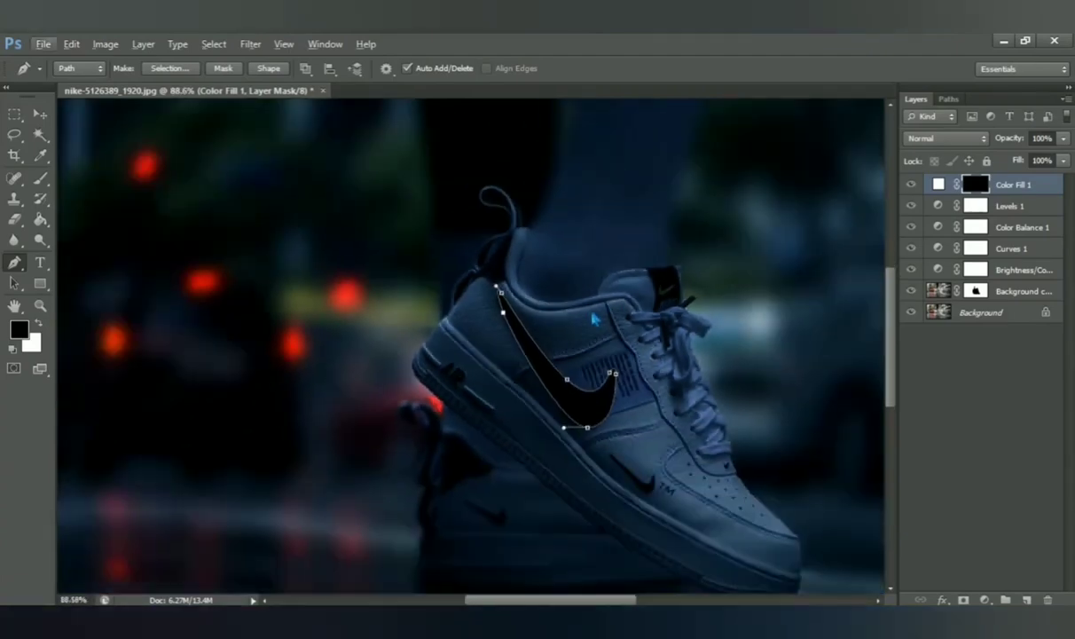
# Load the swoosh path as a selection and paint it white in the Color Fill 1 mask with a 229 px brush.
pyautogui.hotkey('ctrl', 'Return')
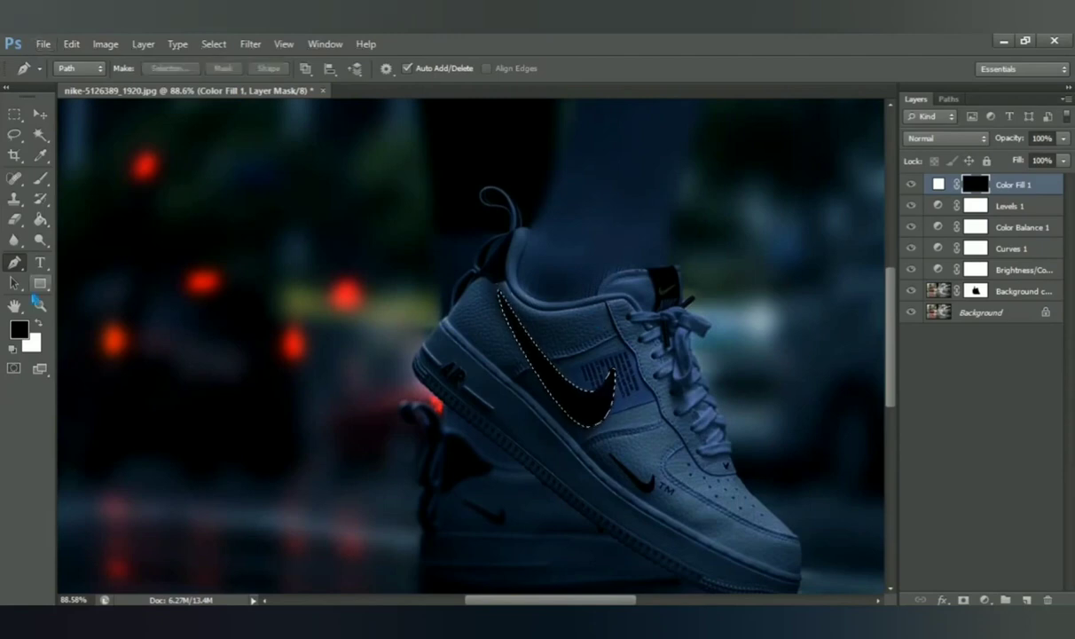
pyautogui.hotkey('ctrl', '-')
pyautogui.click(39, 178)
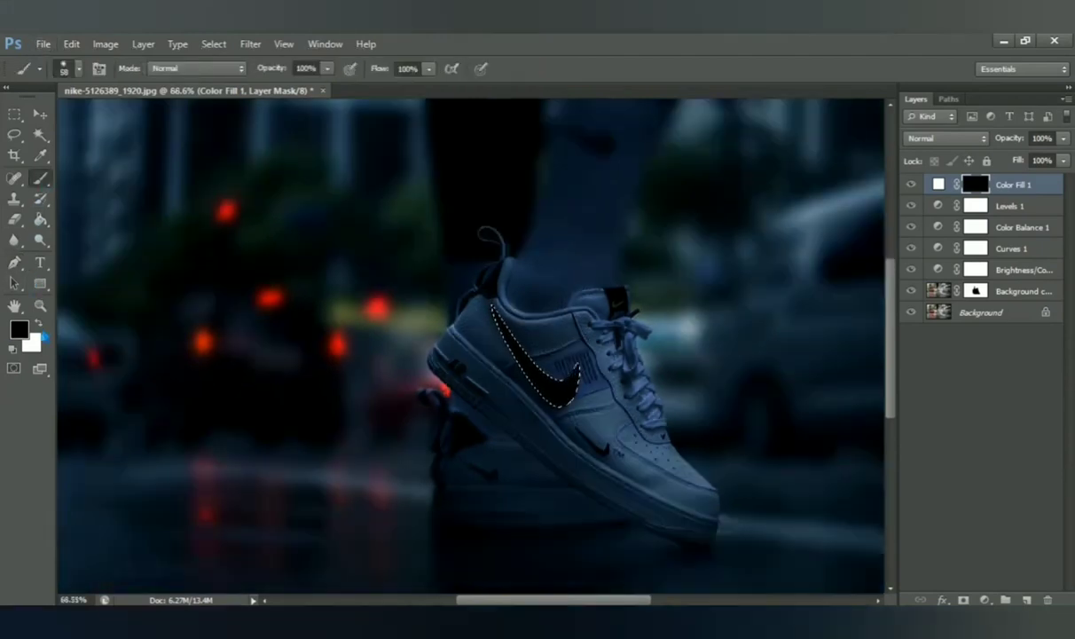
pyautogui.click(39, 325)
pyautogui.moveTo(532, 359); pyautogui.dragTo(545, 353)
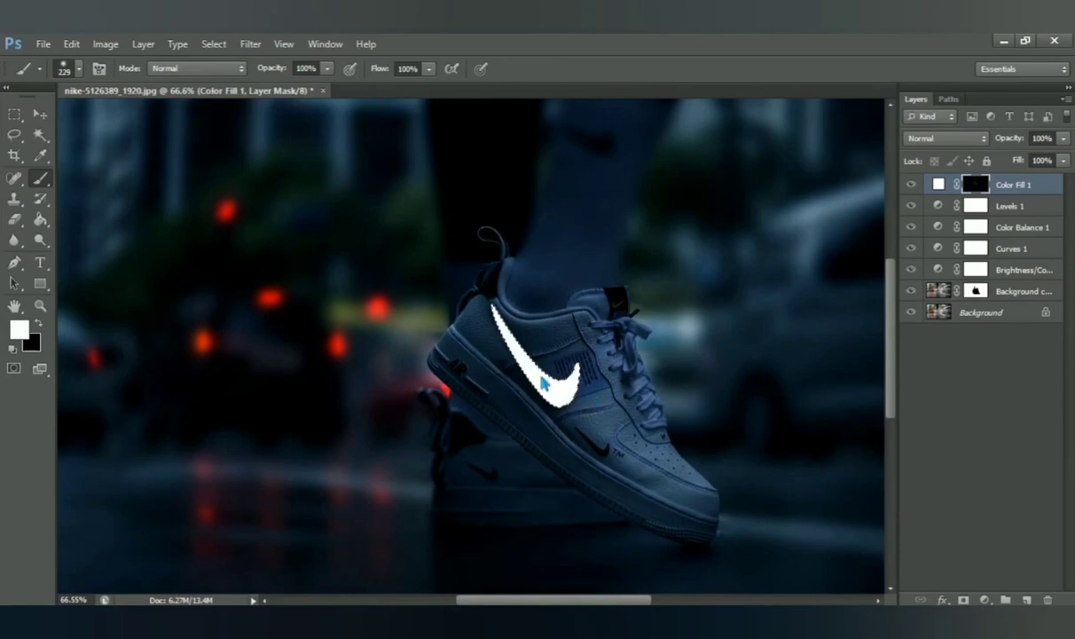
# Turn on Outer Glow for Color Fill 1 with the cyan colour #00fff0.
pyautogui.rightClick(1050, 192)
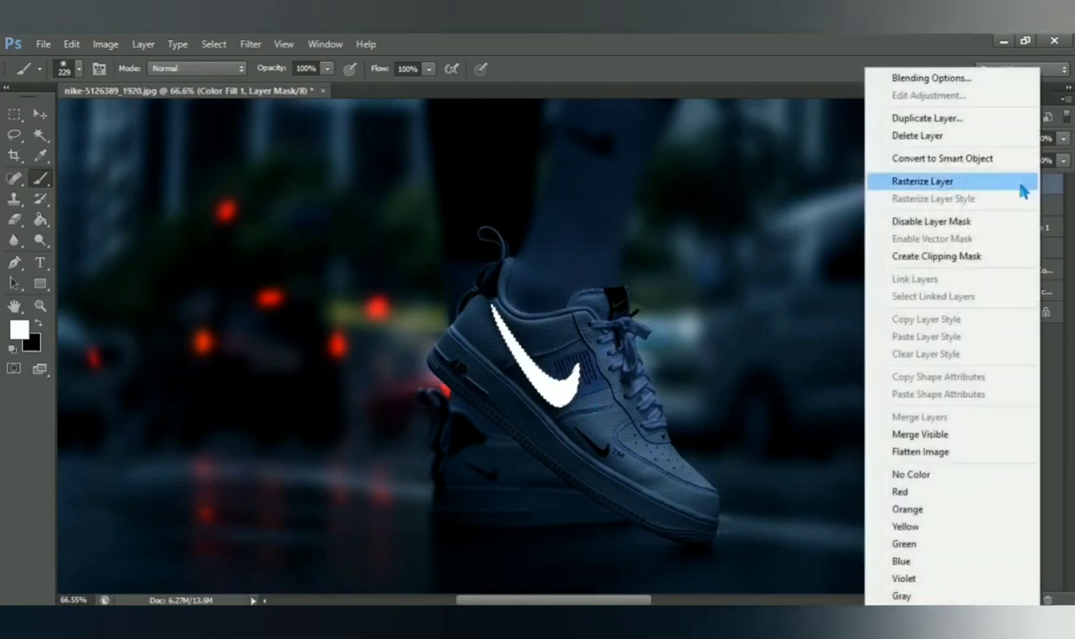
pyautogui.click(995, 83)
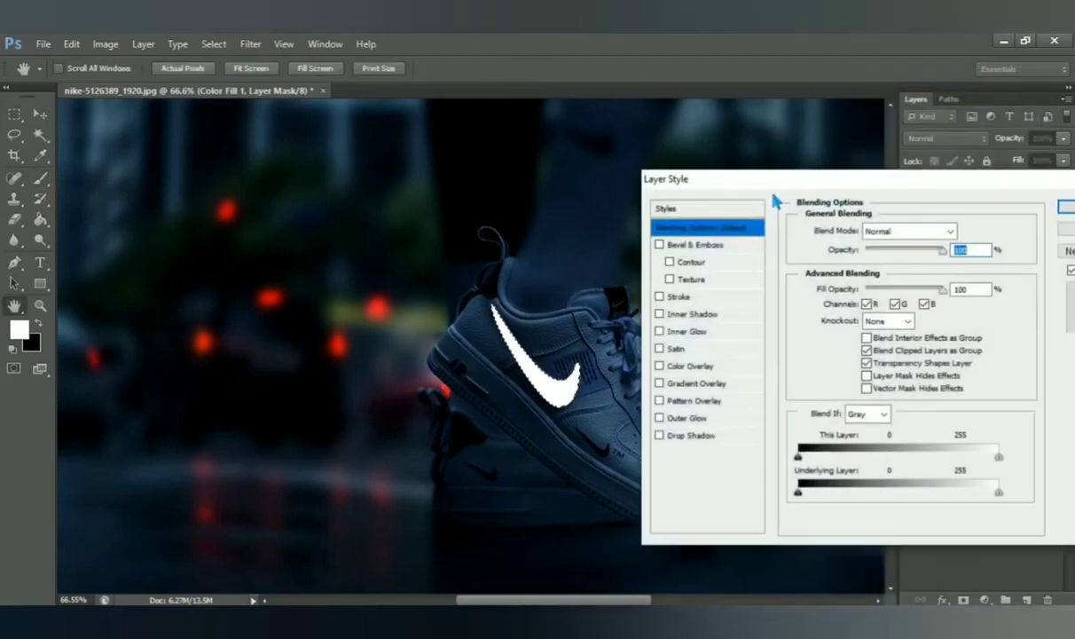
pyautogui.click(688, 421)
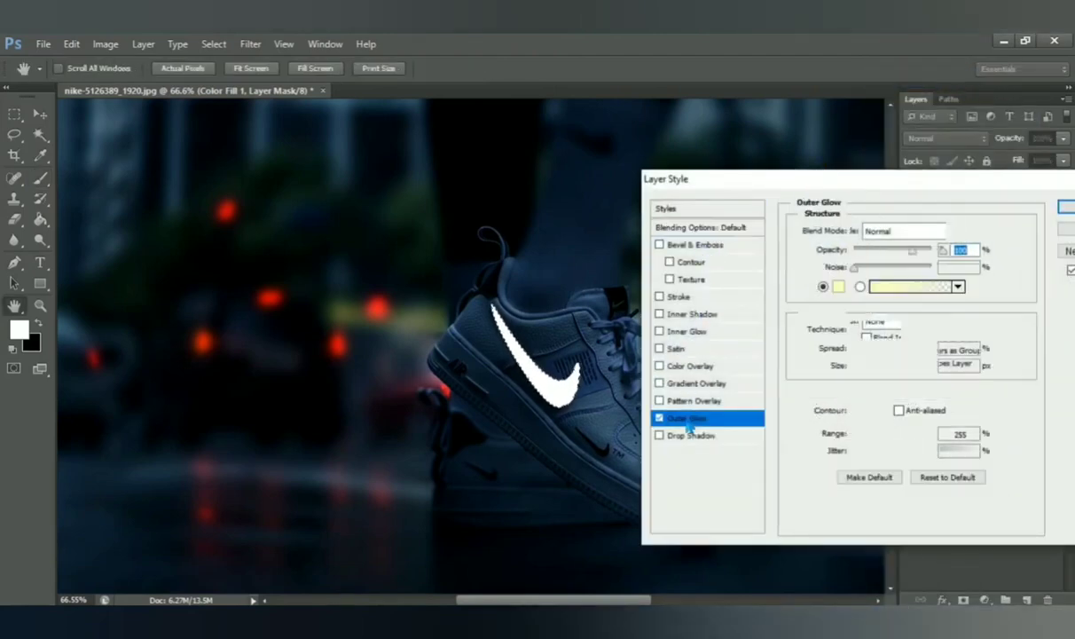
pyautogui.click(837, 286)
pyautogui.click(845, 380)
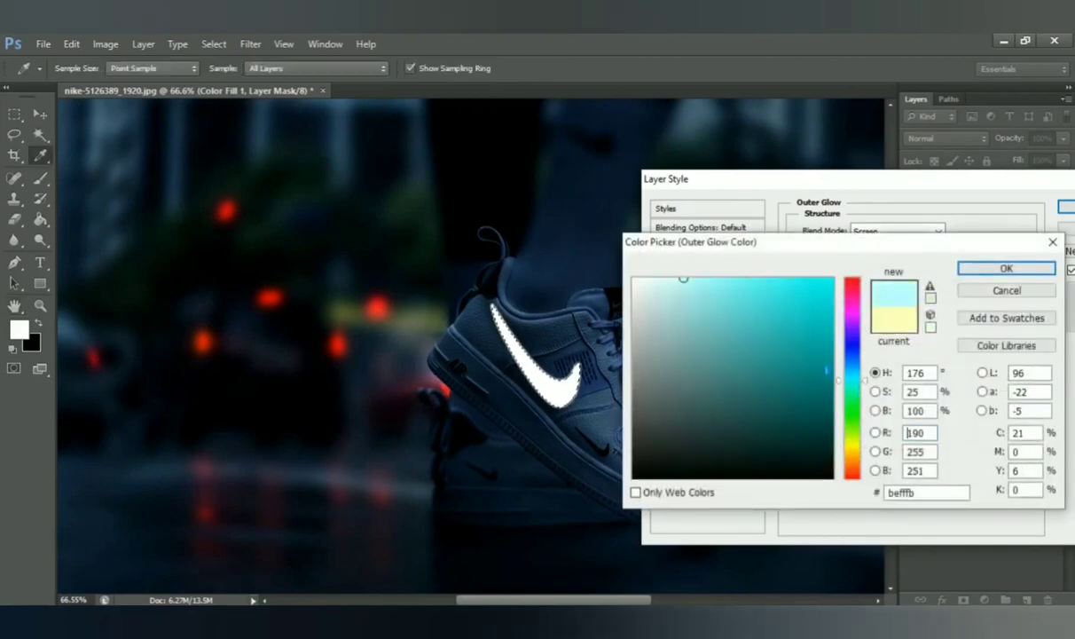
pyautogui.moveTo(683, 278)
pyautogui.mouseDown()
pyautogui.moveTo(805, 295)
pyautogui.moveTo(833, 278)
pyautogui.mouseUp()
pyautogui.click(1006, 268)
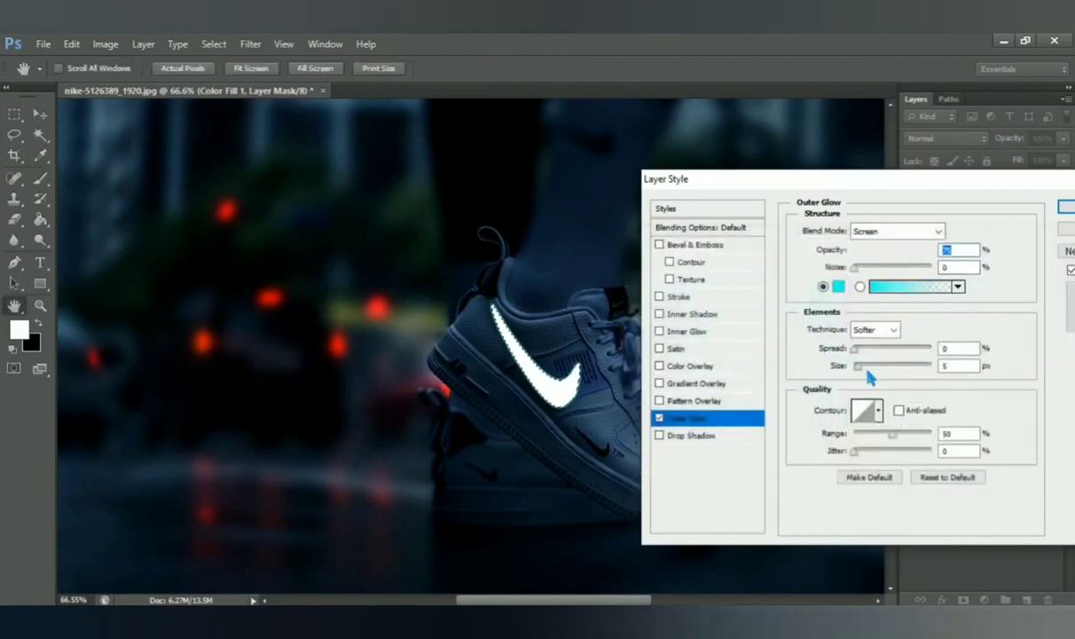
# Widen the glow to 35 px size with more spread, and apply the style.
pyautogui.moveTo(858, 366)
pyautogui.mouseDown()
pyautogui.moveTo(874, 377)
pyautogui.moveTo(866, 355)
pyautogui.mouseUp()
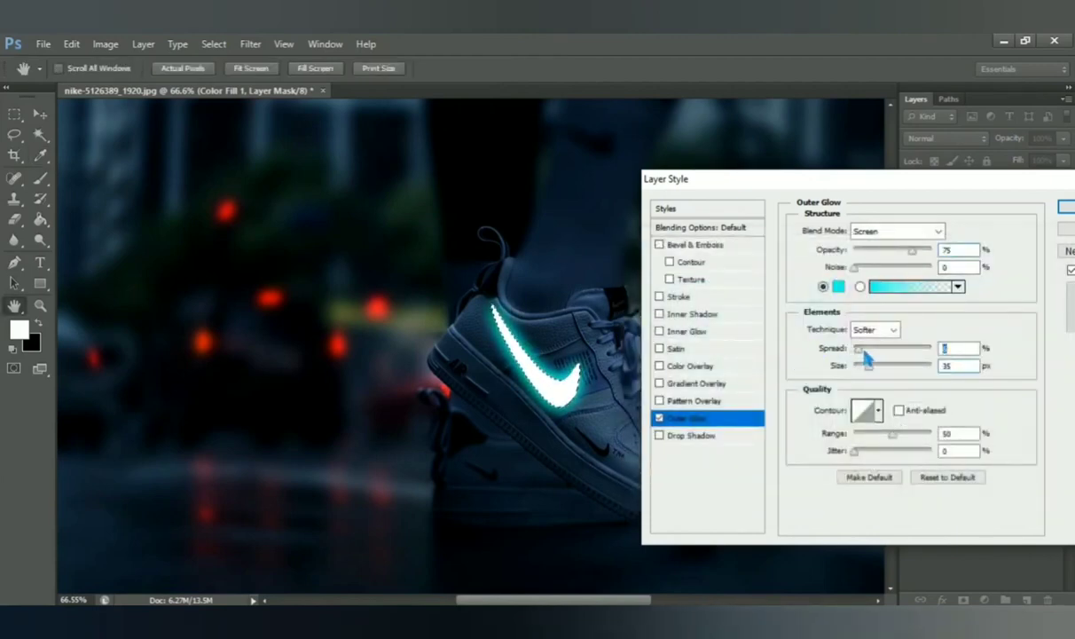
pyautogui.click(896, 441)
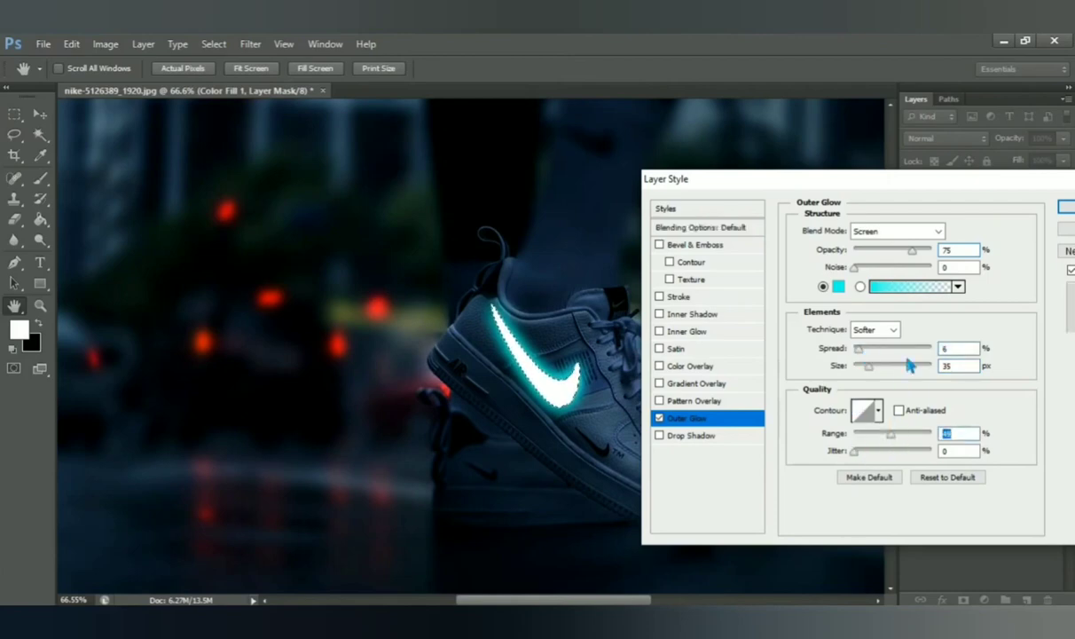
pyautogui.moveTo(866, 349); pyautogui.dragTo(871, 352)
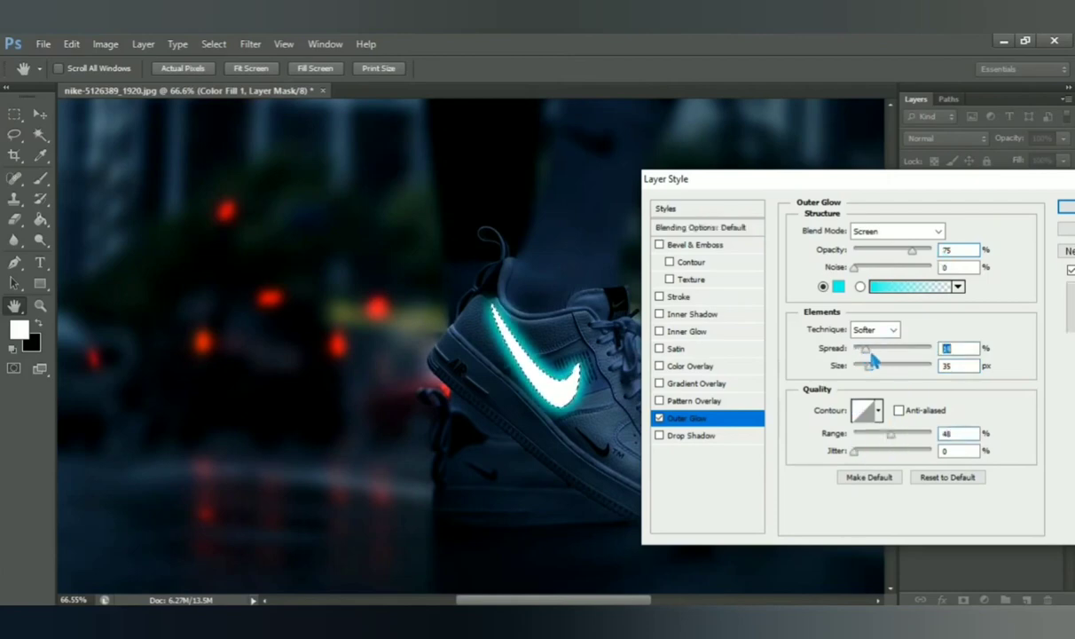
pyautogui.moveTo(963, 190); pyautogui.dragTo(839, 187)
pyautogui.click(946, 206)
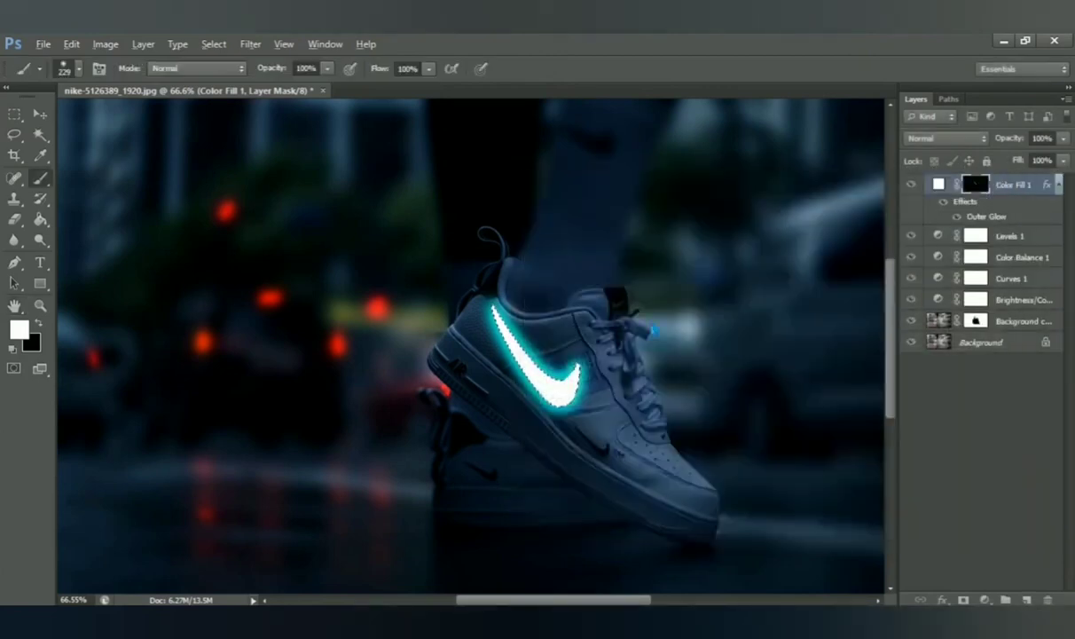
# Fit the image to the window, zoom to 50%, and select the Levels 1 layer.
pyautogui.hotkey('ctrl', '0')
pyautogui.press('alt')
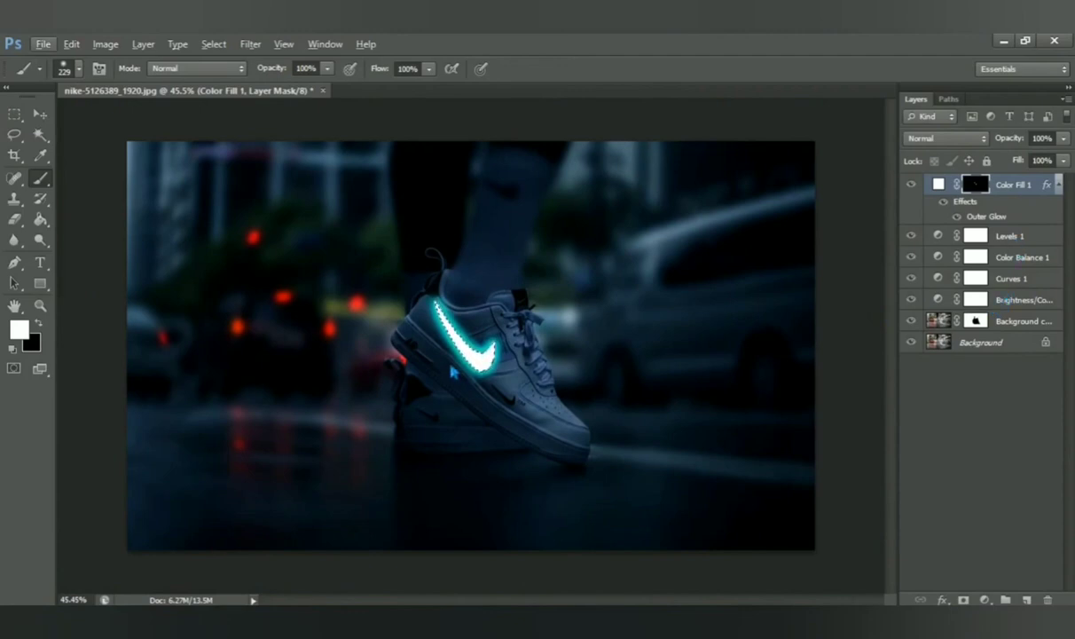
pyautogui.hotkey('ctrl', '+')
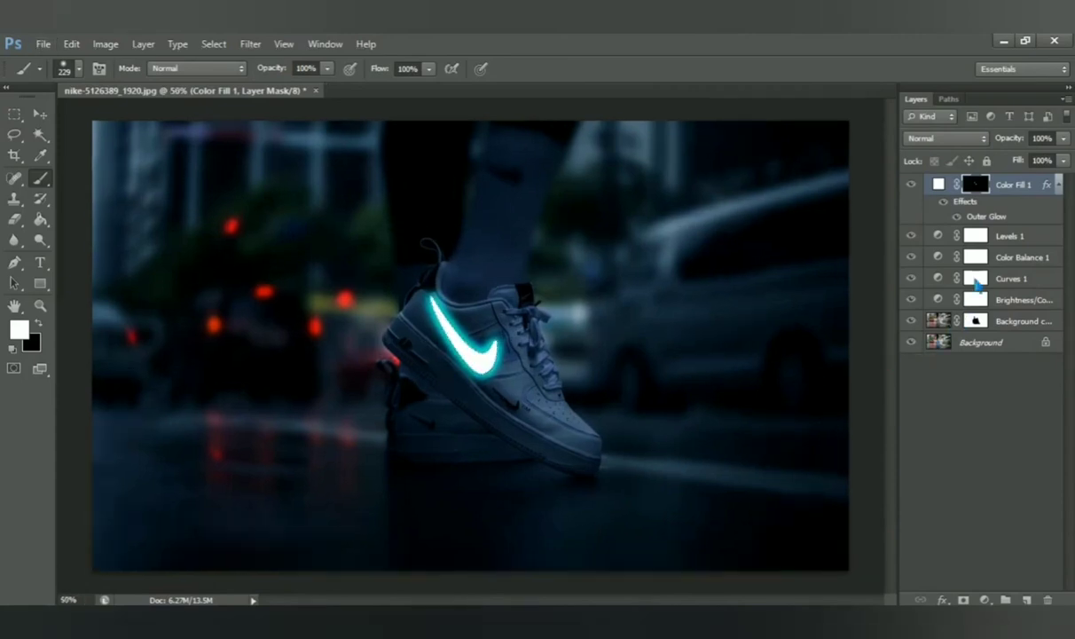
pyautogui.click(1008, 237)
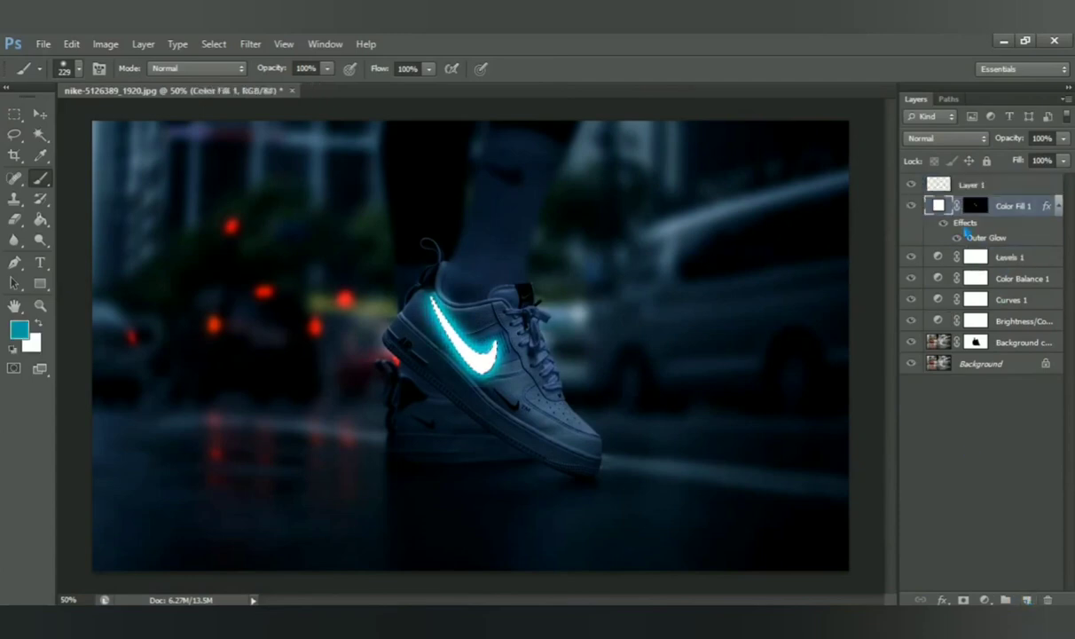
# Select Layer 1 and set the brush to 5% opacity and size 357.
pyautogui.hotkey('alt', ']')
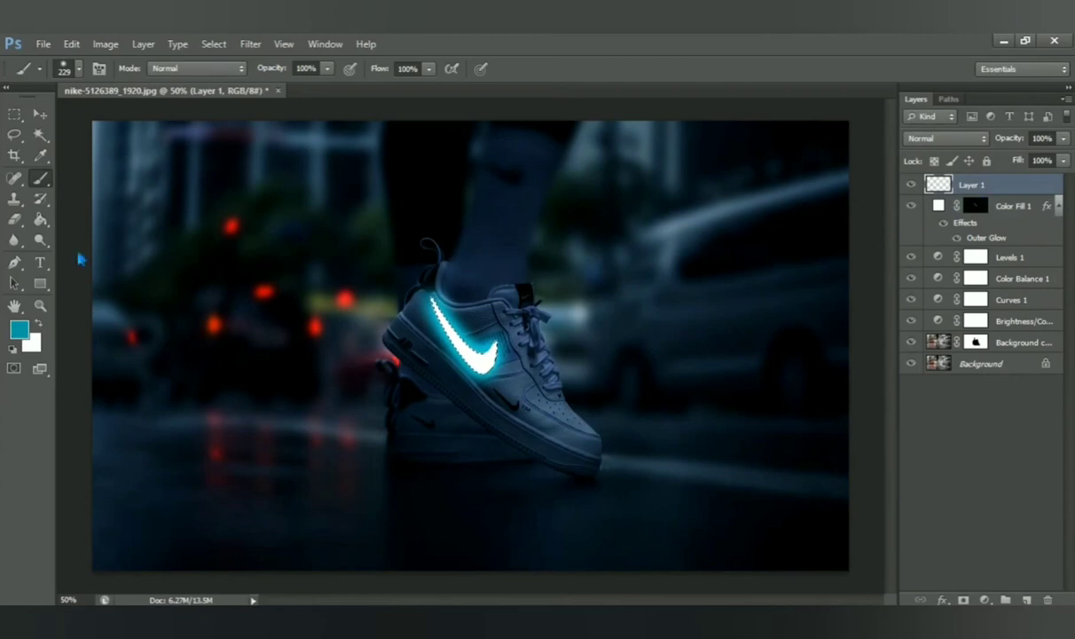
pyautogui.moveTo(275, 70)
pyautogui.mouseDown()
pyautogui.moveTo(230, 75)
pyautogui.moveTo(272, 76)
pyautogui.moveTo(262, 77)
pyautogui.mouseUp()
pyautogui.moveTo(561, 421); pyautogui.dragTo(596, 432)
pyautogui.scroll(-1, 377, 522)
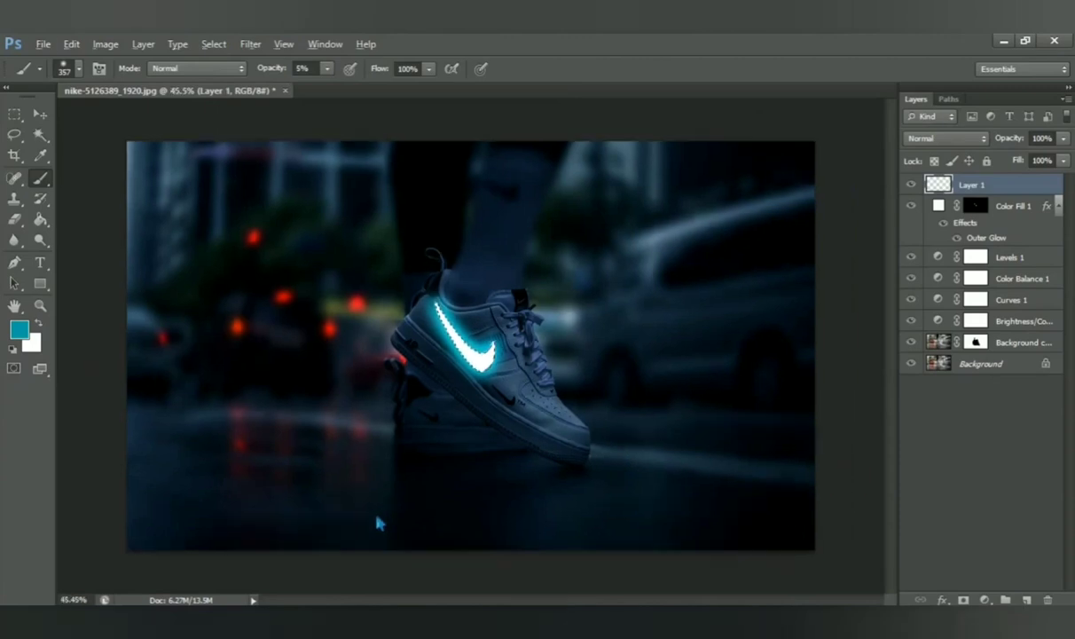